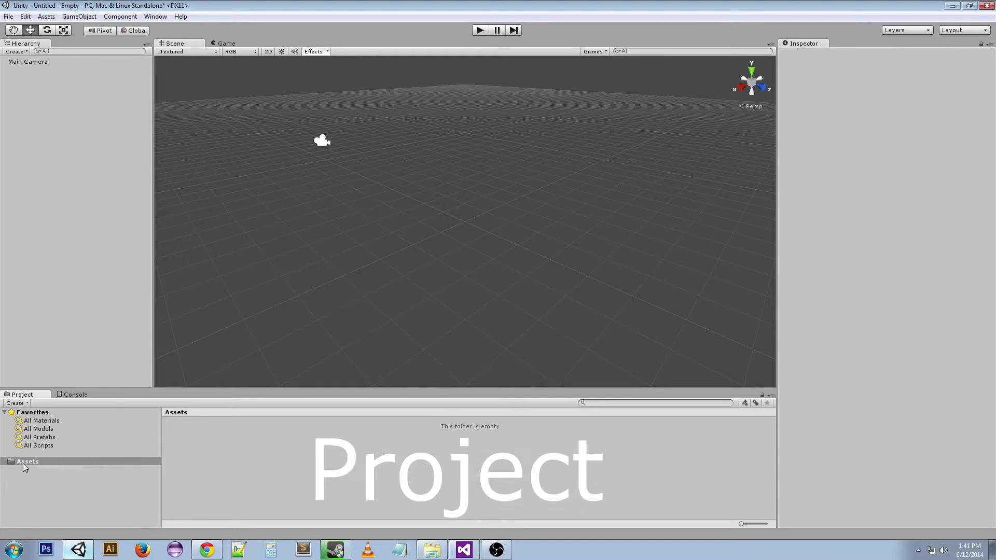
Step: Examine the asset types that can be created in the Assets folder
{"action": "right_click", "coordinate": [195, 437]}
{"action": "mouse_move", "coordinate": [261, 280]}
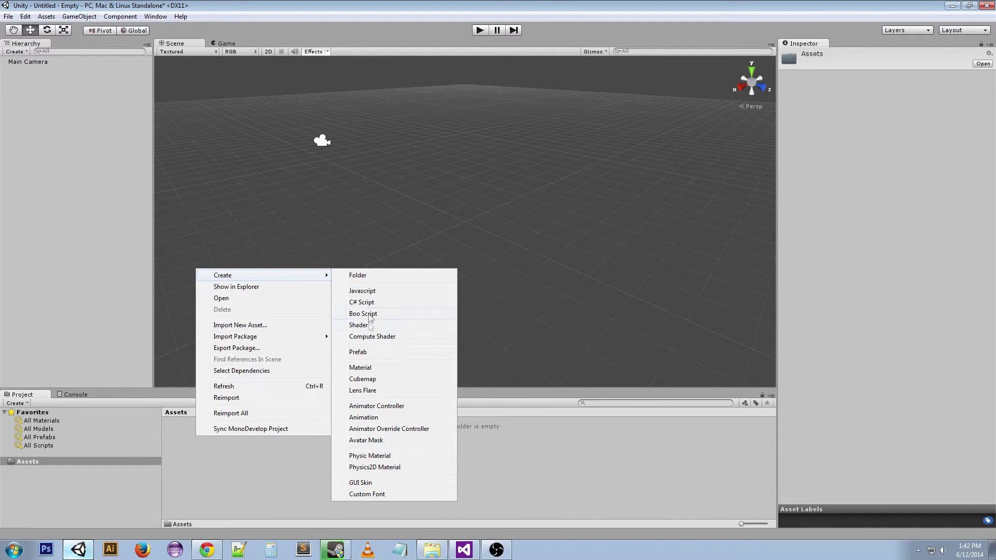
{"action": "left_click", "coordinate": [226, 466]}
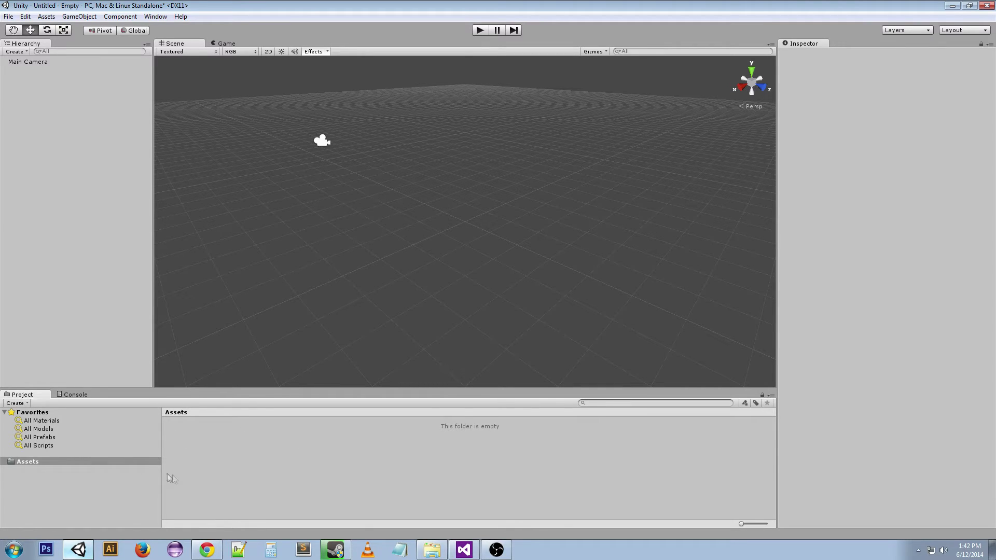
{"action": "left_click", "coordinate": [16, 403]}
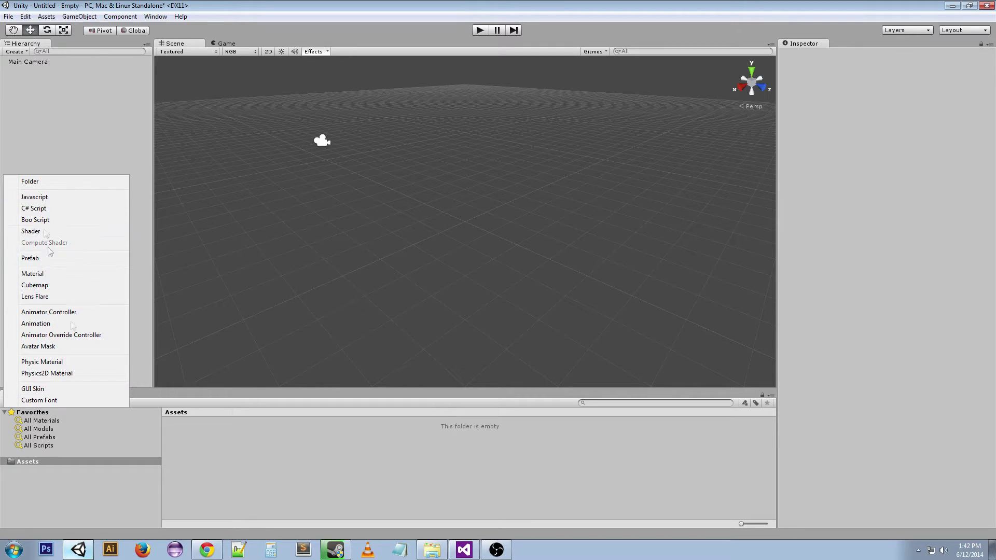
{"action": "left_click", "coordinate": [669, 465]}
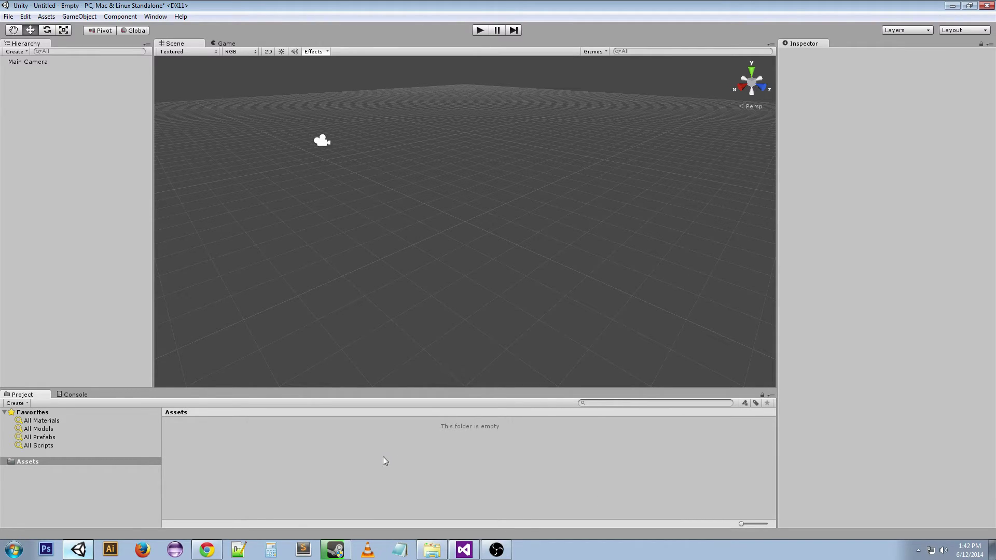
Step: Create a folder named "new" in the Assets folder
{"action": "right_click", "coordinate": [311, 432]}
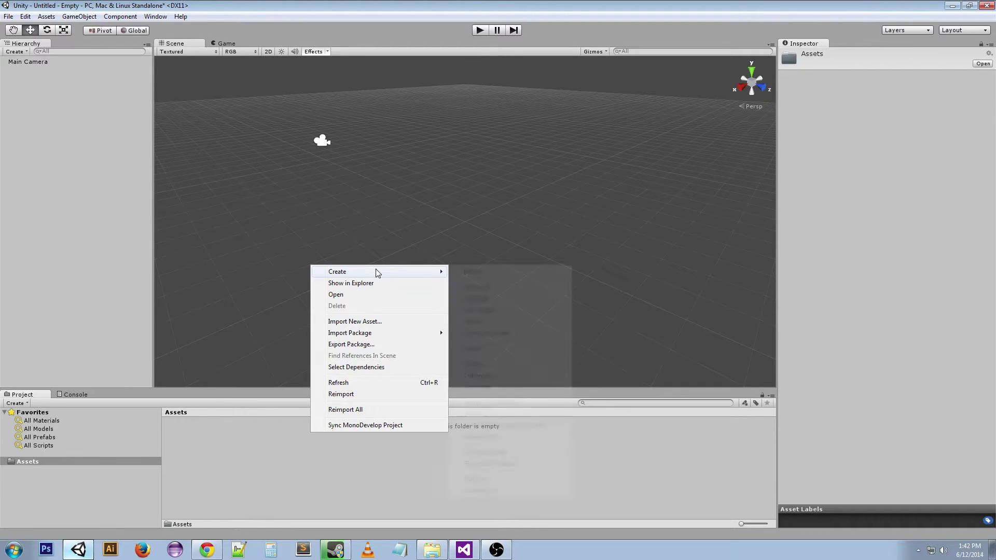
{"action": "mouse_move", "coordinate": [376, 269]}
{"action": "left_click", "coordinate": [470, 270]}
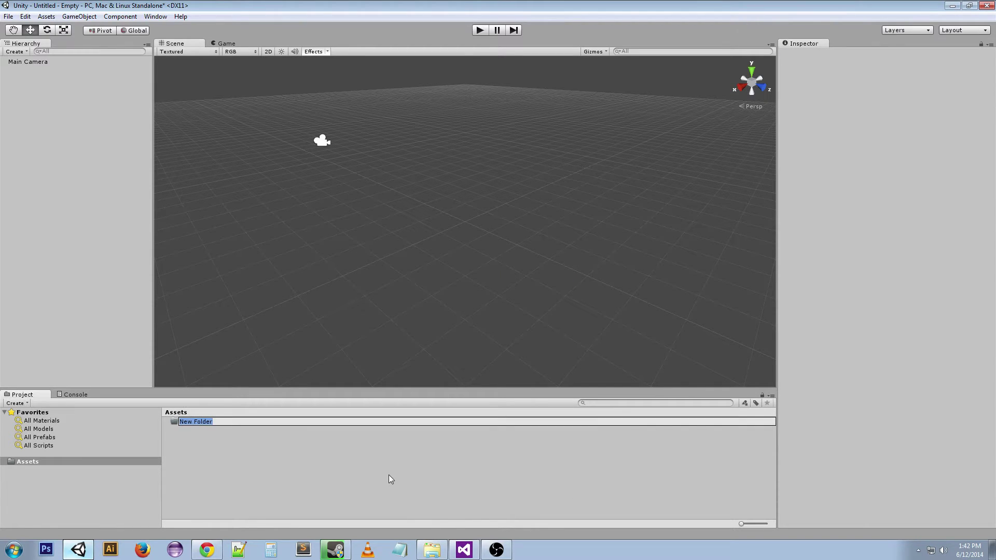
{"action": "type", "text": "new"}
{"action": "key", "text": "Return"}
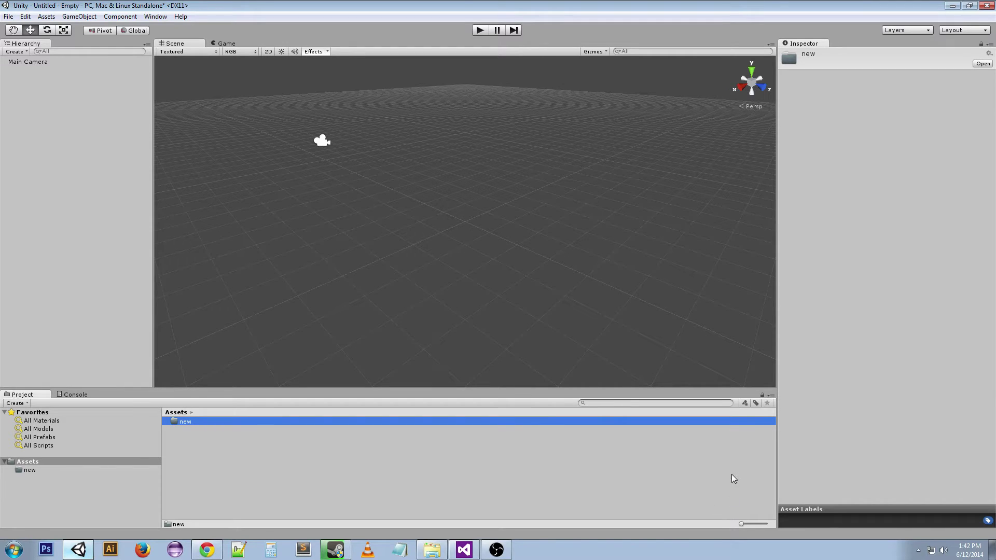
Step: Try larger icons for the Assets contents, and delete the "new" folder
{"action": "left_click_drag", "start_coordinate": [742, 524], "coordinate": [763, 526]}
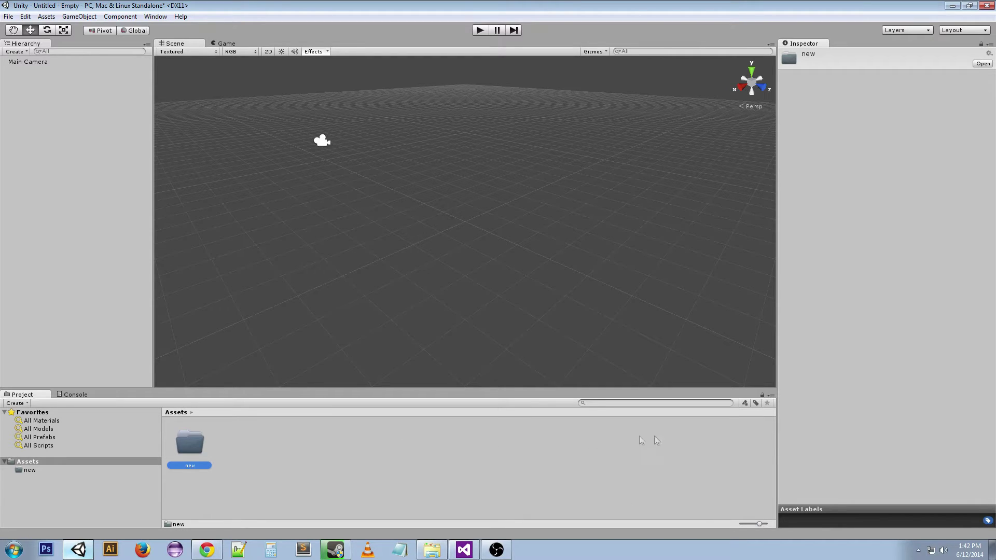
{"action": "left_click_drag", "start_coordinate": [759, 524], "coordinate": [658, 526]}
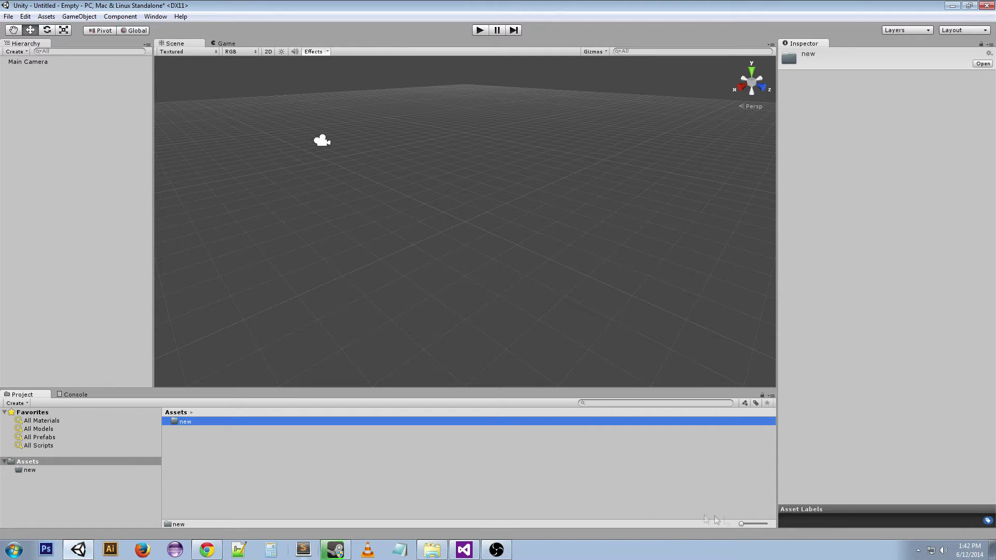
{"action": "left_click", "coordinate": [223, 456]}
{"action": "left_click", "coordinate": [197, 423]}
{"action": "key", "text": "Delete"}
{"action": "key", "text": "Return"}
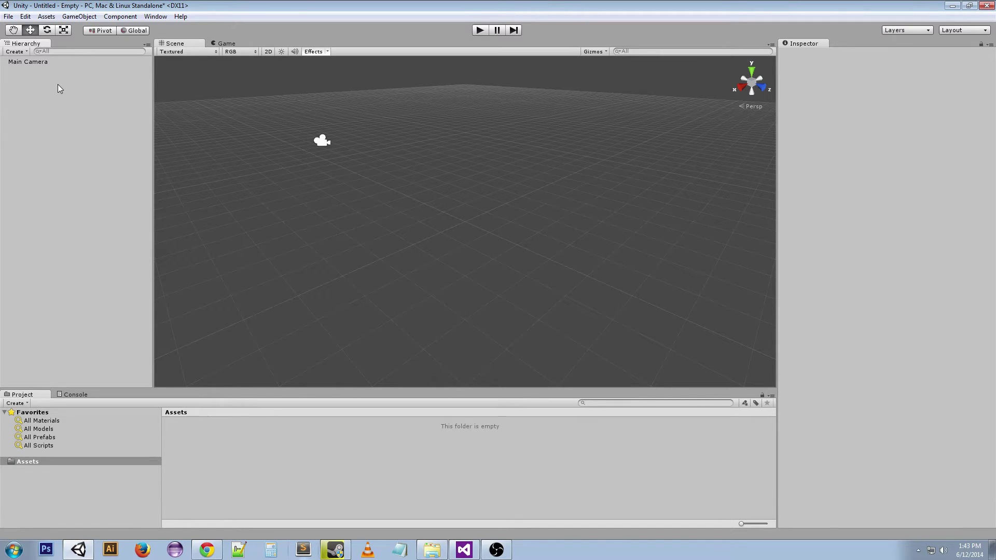
Step: Create two empty GameObjects in the scene
{"action": "right_click", "coordinate": [24, 93]}
{"action": "left_click", "coordinate": [79, 16]}
{"action": "left_click", "coordinate": [85, 30]}
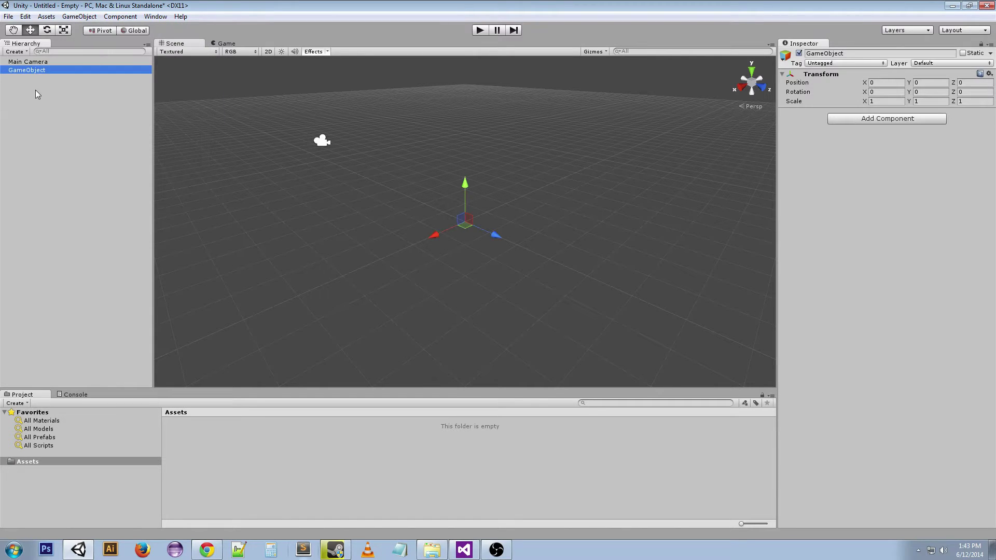
{"action": "left_click", "coordinate": [81, 17]}
{"action": "left_click", "coordinate": [85, 29]}
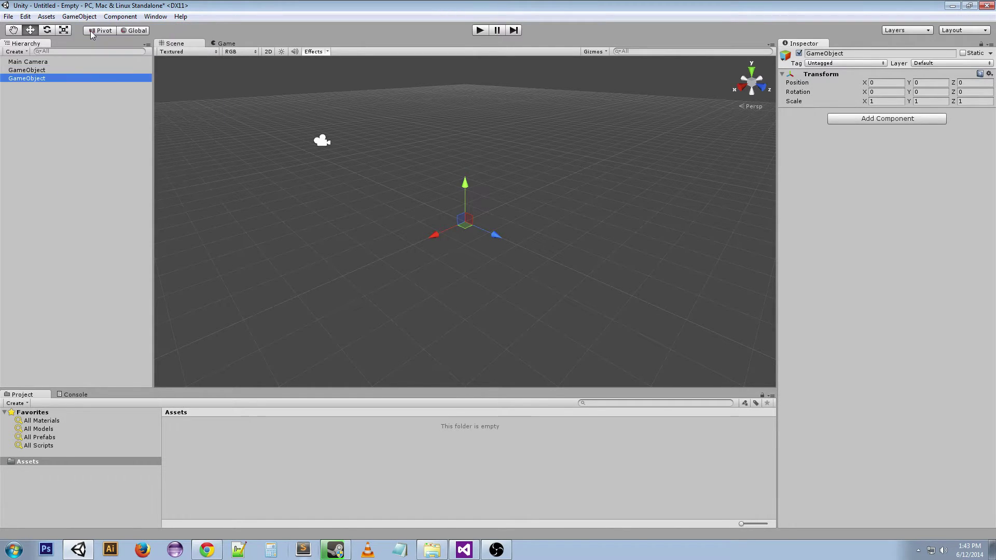
Step: Move the first empty GameObject along the Z axis to about -2.97 and compare the positions of both GameObjects
{"action": "left_click", "coordinate": [32, 71]}
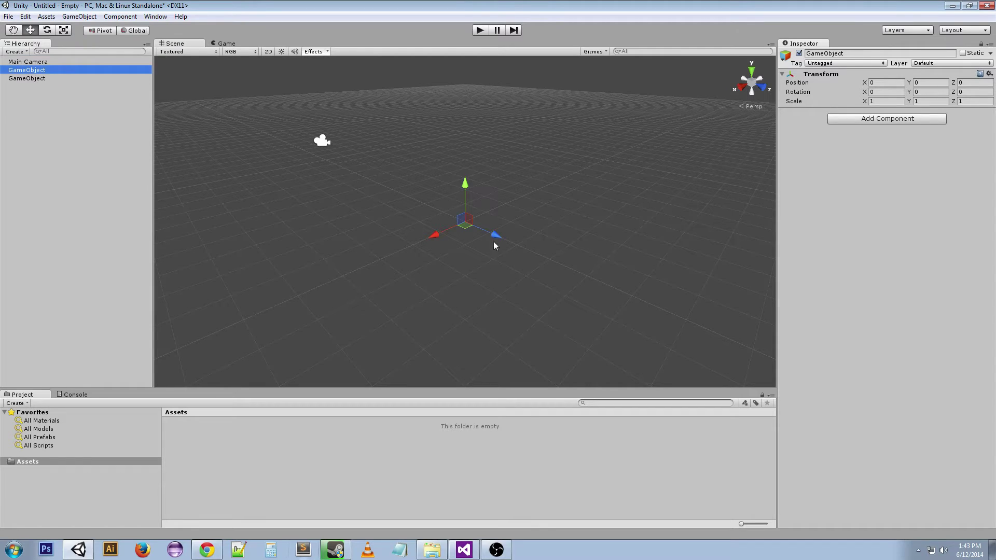
{"action": "left_click_drag", "start_coordinate": [494, 232], "coordinate": [433, 207]}
{"action": "left_click", "coordinate": [42, 79]}
{"action": "left_click", "coordinate": [36, 71]}
{"action": "left_click", "coordinate": [36, 79]}
{"action": "left_click", "coordinate": [36, 70]}
{"action": "left_click", "coordinate": [37, 78]}
{"action": "left_click", "coordinate": [38, 71]}
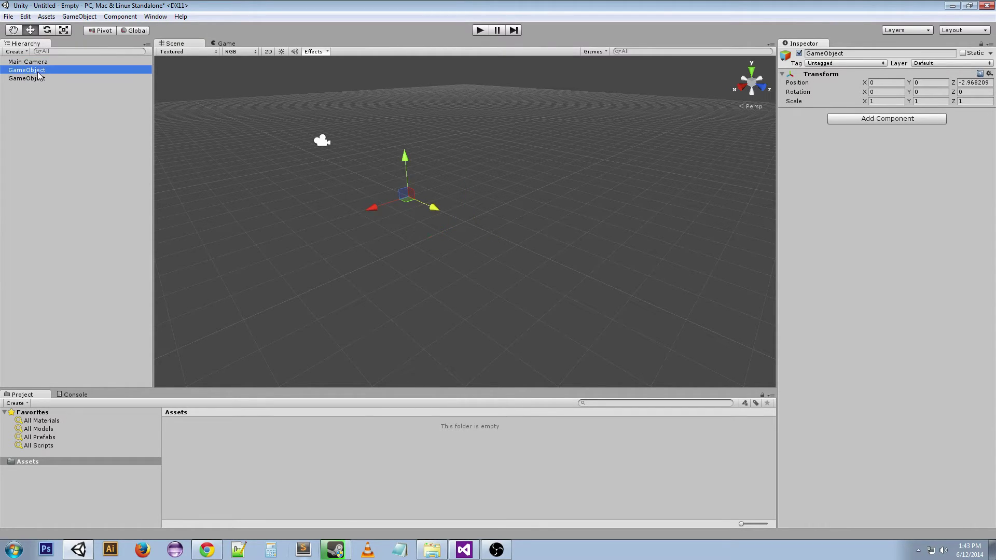
Step: Nest the moved GameObject under the other one, and move the parent along the Z axis to about -1.11
{"action": "left_click_drag", "start_coordinate": [39, 79], "coordinate": [18, 71]}
{"action": "left_click", "coordinate": [21, 70]}
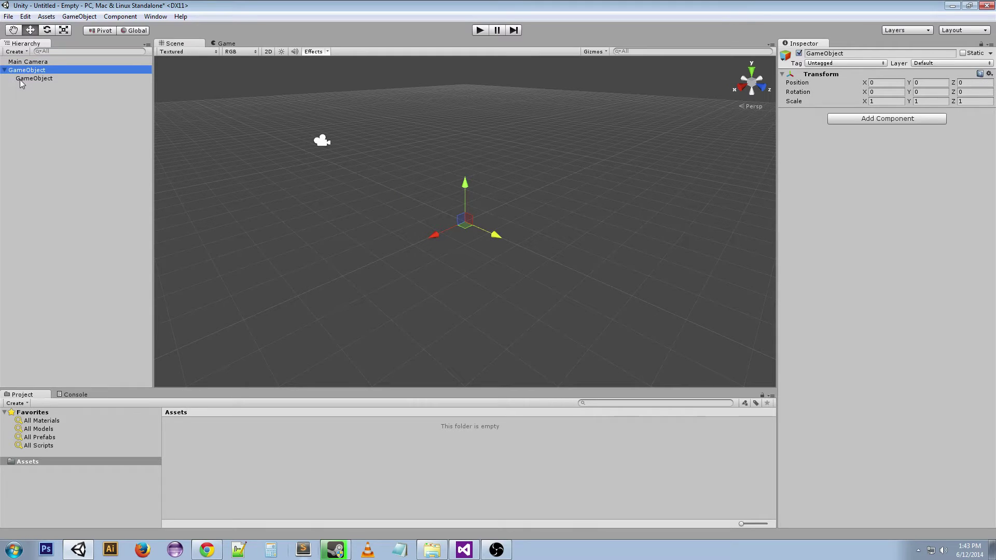
{"action": "left_click_drag", "start_coordinate": [508, 240], "coordinate": [483, 230]}
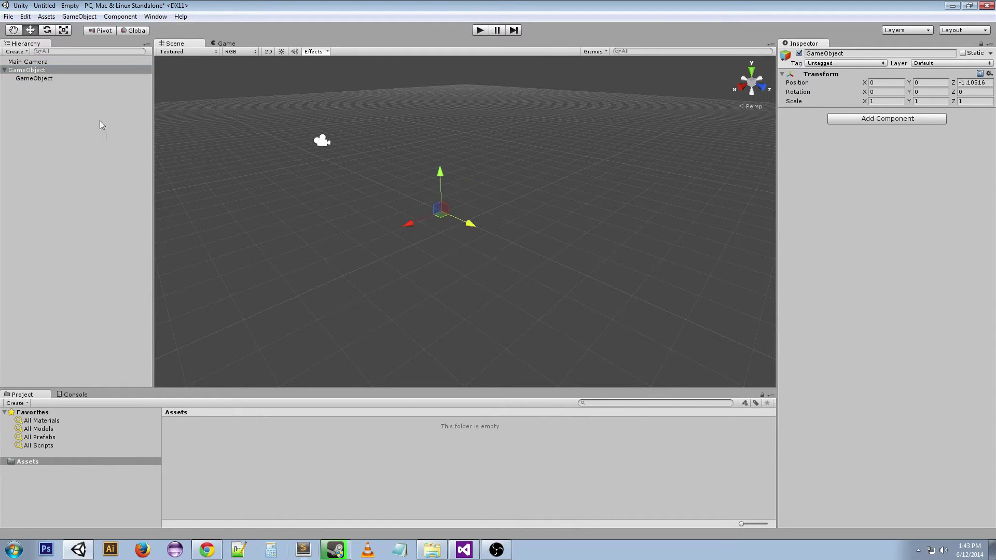
{"action": "left_click", "coordinate": [42, 79]}
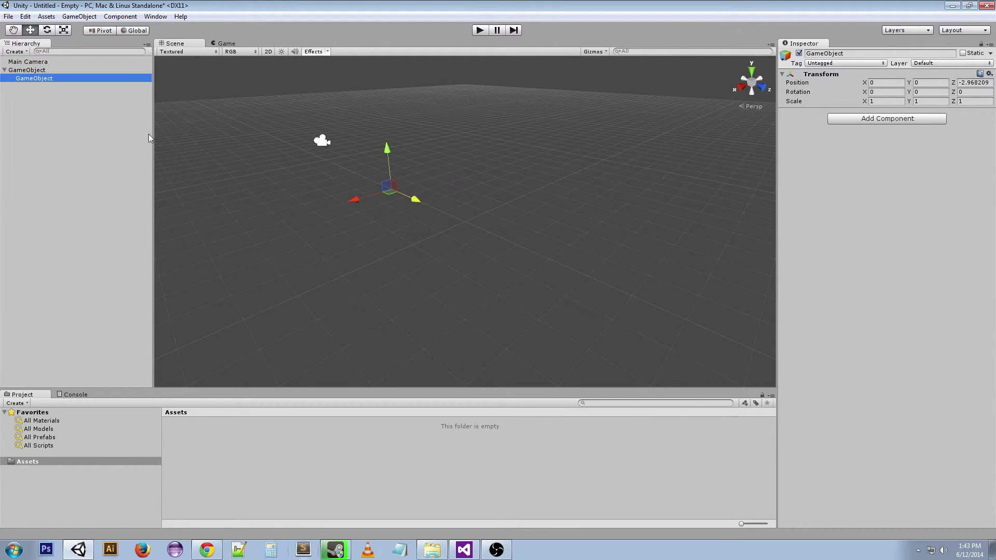
Step: Delete the parent GameObject together with its child
{"action": "left_click", "coordinate": [26, 68]}
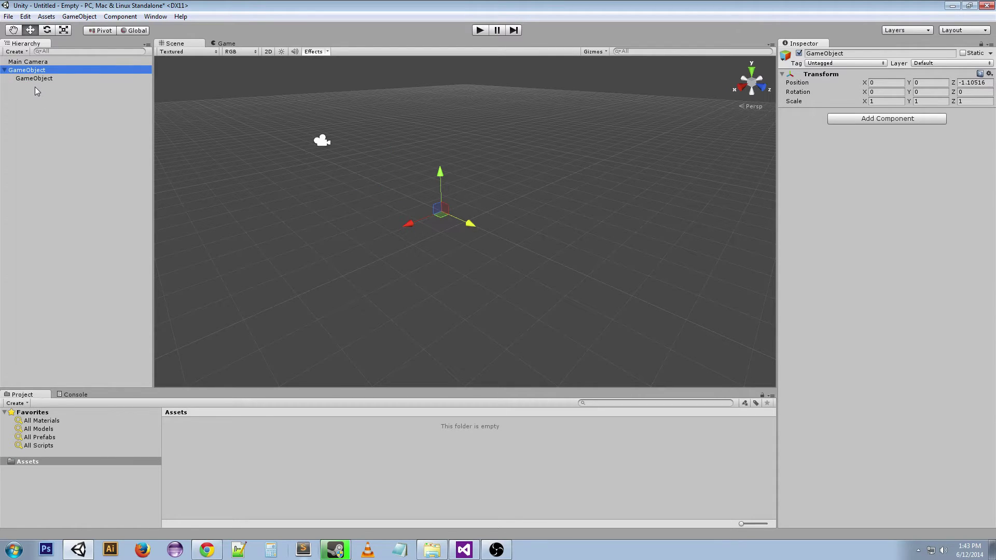
{"action": "key", "text": "Delete"}
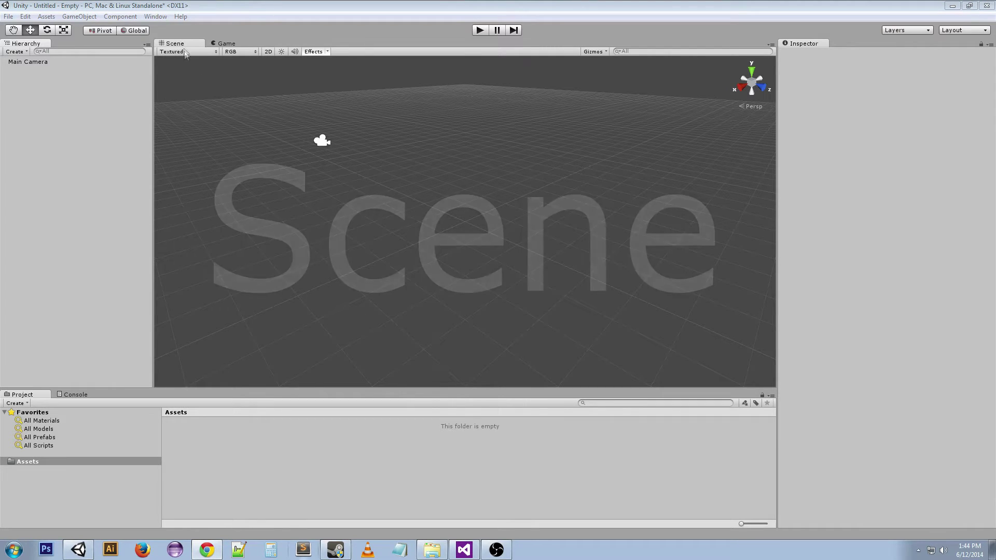
Step: Examine the scene from different angles and compare the Scene view with the Game view
{"action": "left_click_drag", "start_coordinate": [456, 251], "coordinate": [563, 235], "text": "alt"}
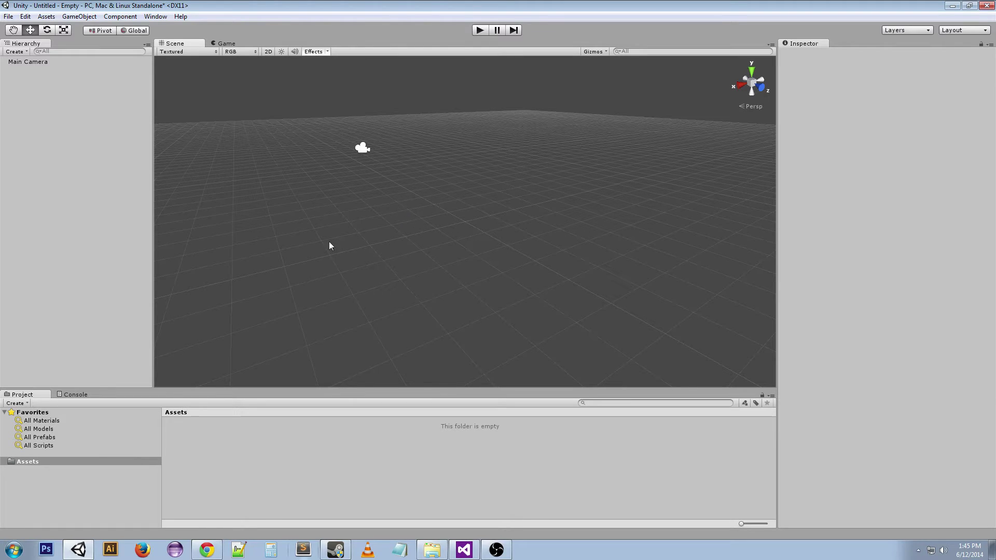
{"action": "left_click_drag", "start_coordinate": [295, 251], "coordinate": [426, 228], "text": "alt"}
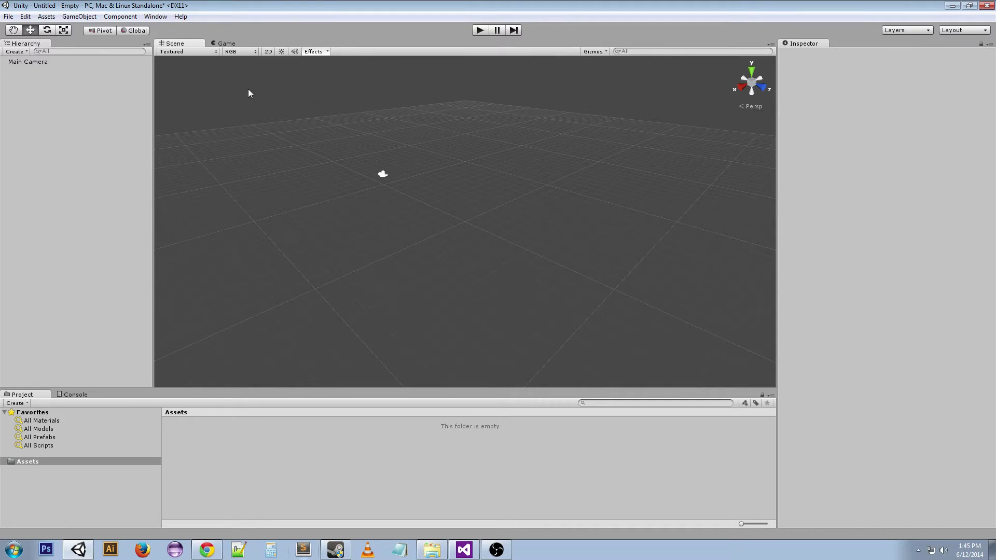
{"action": "left_click", "coordinate": [226, 44]}
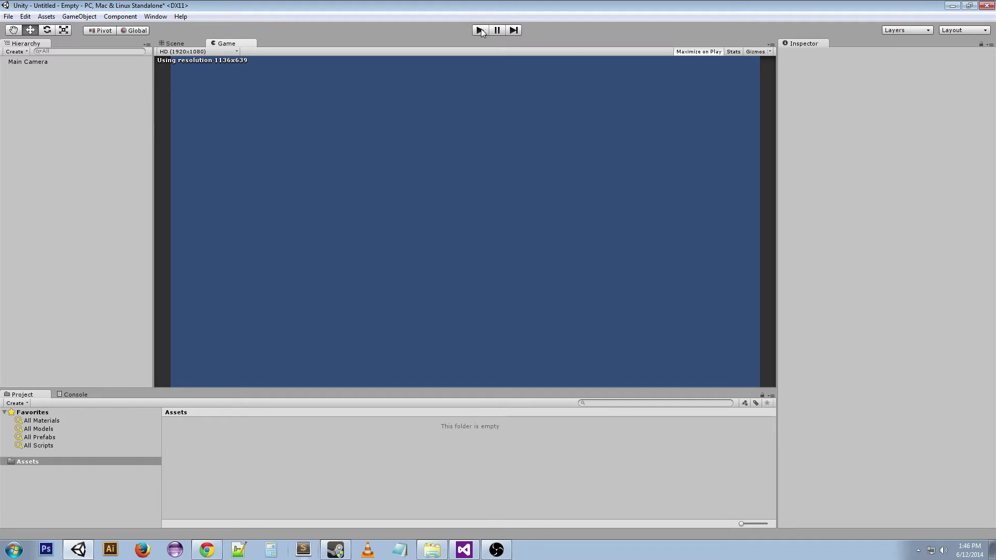
{"action": "left_click", "coordinate": [171, 45]}
{"action": "left_click", "coordinate": [226, 46]}
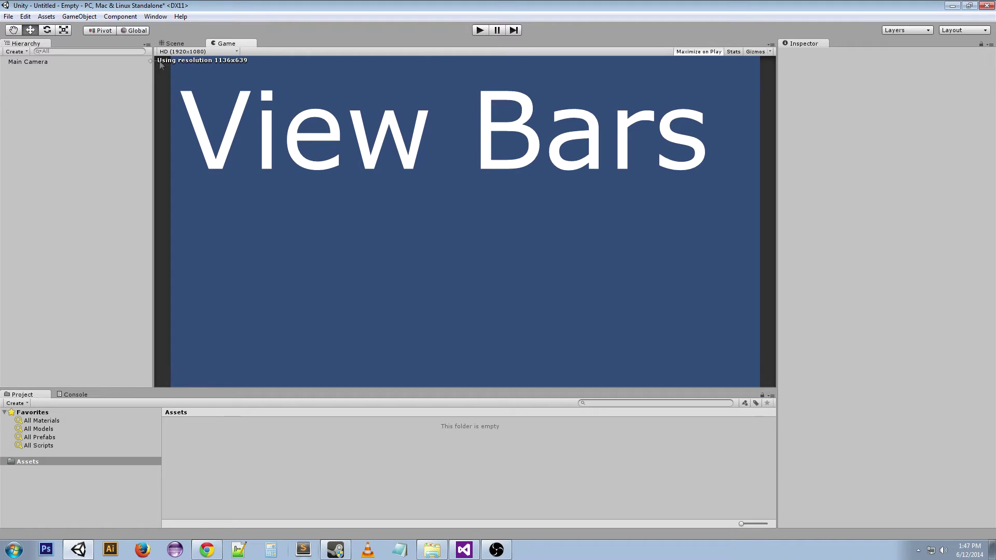
{"action": "left_click", "coordinate": [175, 45]}
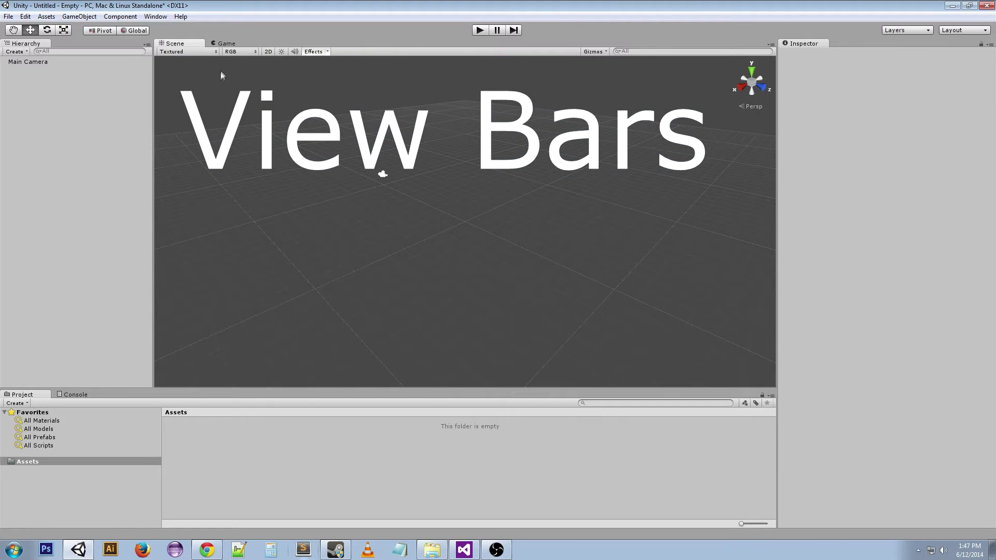
{"action": "left_click", "coordinate": [229, 45]}
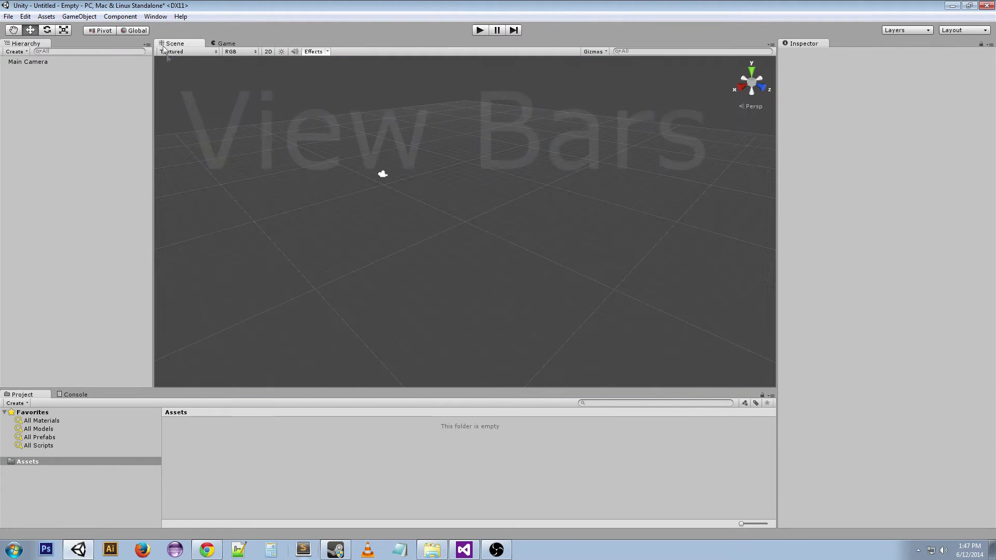
Step: Examine the Scene view's colour render modes, 2D mode, effects and gizmo options
{"action": "left_click", "coordinate": [240, 51]}
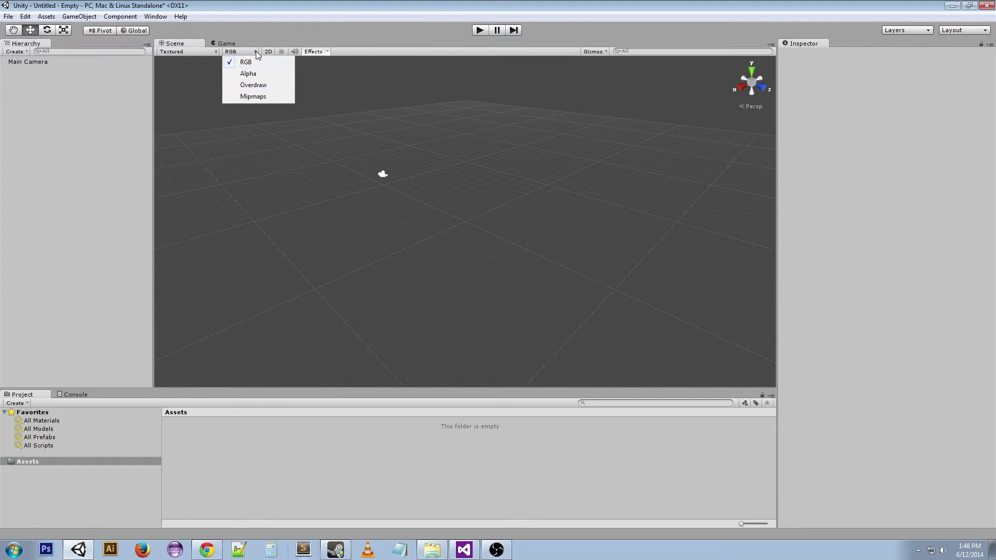
{"action": "left_click", "coordinate": [275, 63]}
{"action": "left_click", "coordinate": [269, 52]}
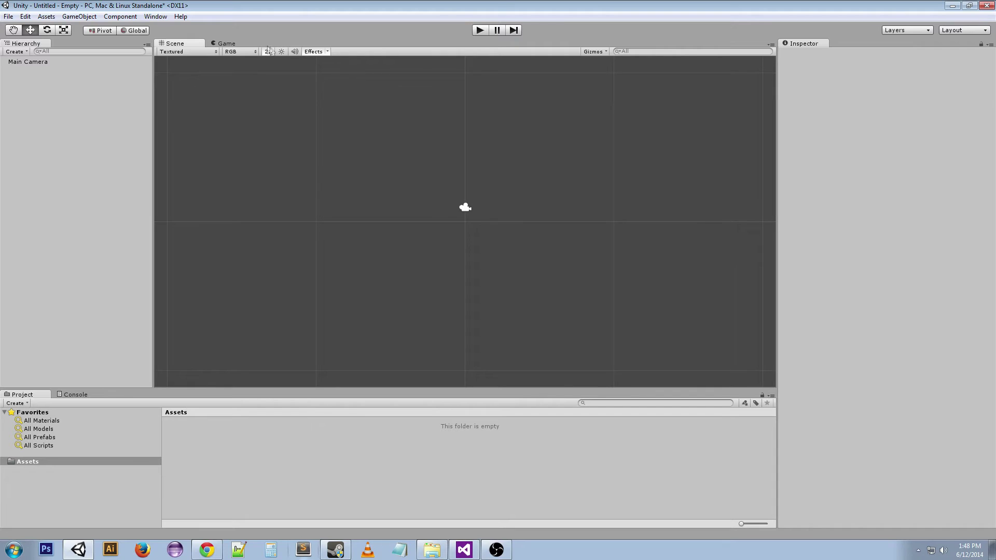
{"action": "left_click", "coordinate": [270, 53]}
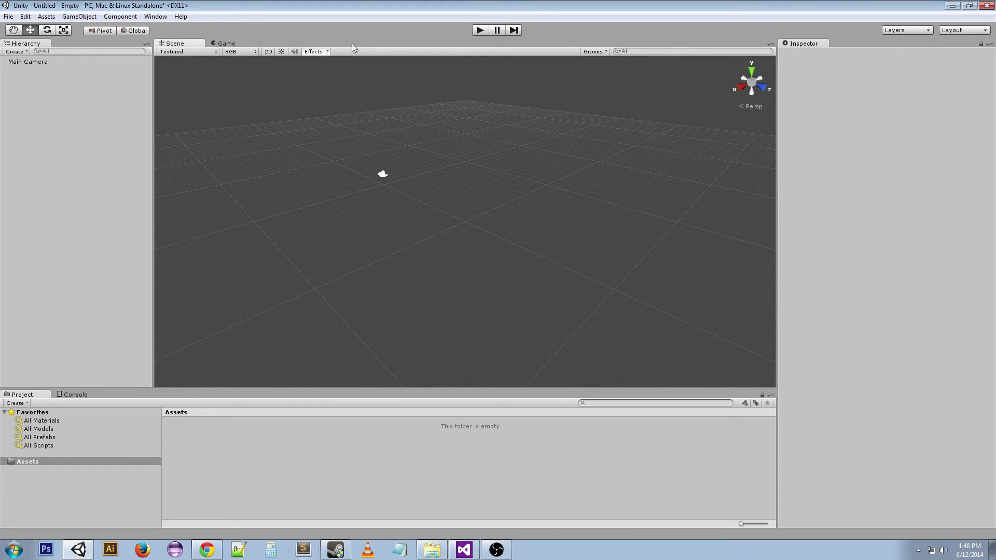
{"action": "left_click", "coordinate": [326, 53]}
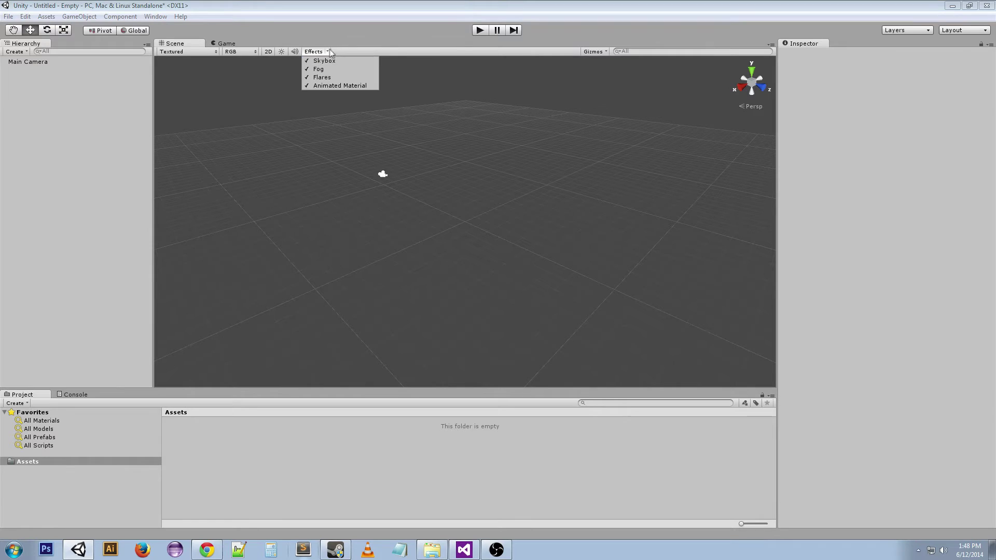
{"action": "left_click", "coordinate": [328, 50]}
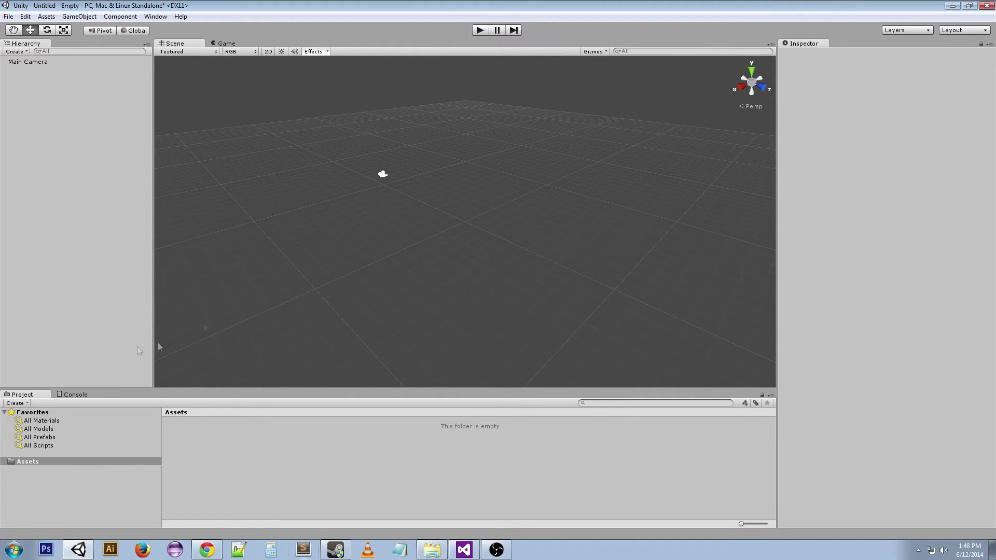
{"action": "left_click", "coordinate": [605, 52]}
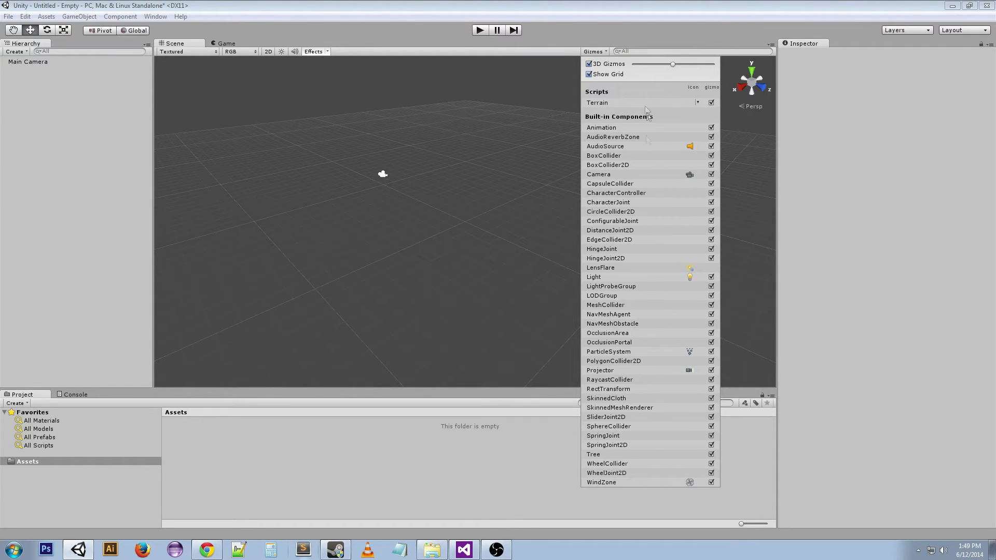
{"action": "left_click", "coordinate": [358, 46]}
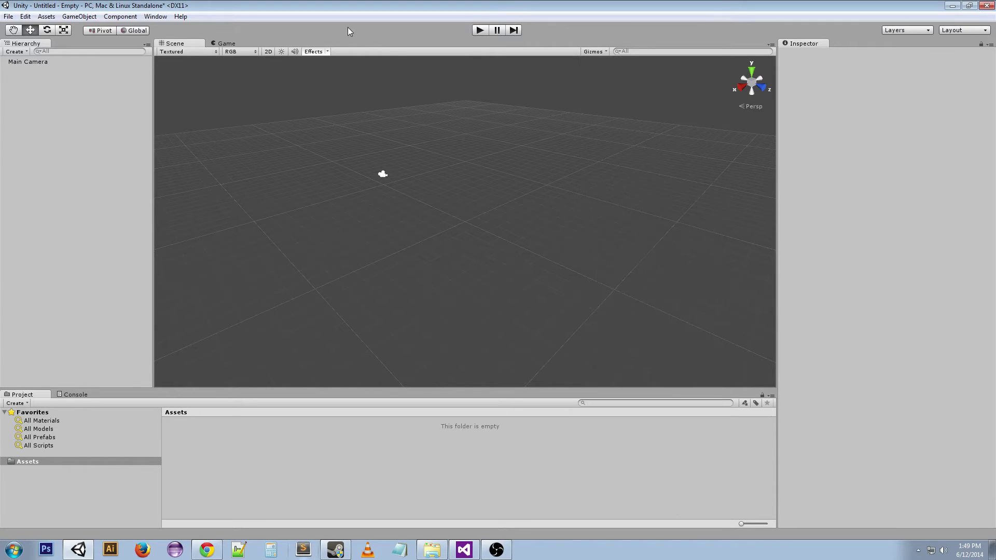
Step: Examine the aspect ratio and resolution options of the Game view
{"action": "left_click", "coordinate": [220, 46]}
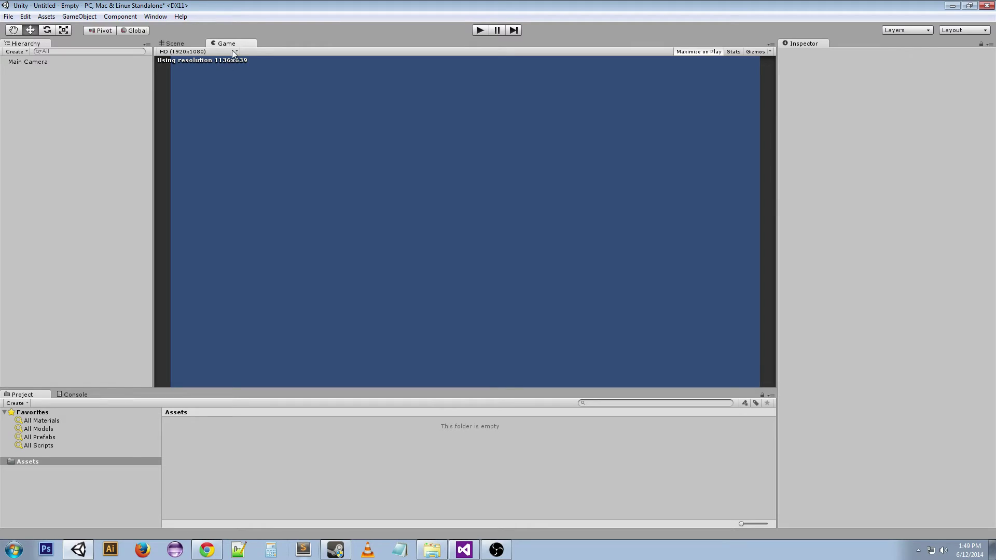
{"action": "left_click", "coordinate": [236, 52]}
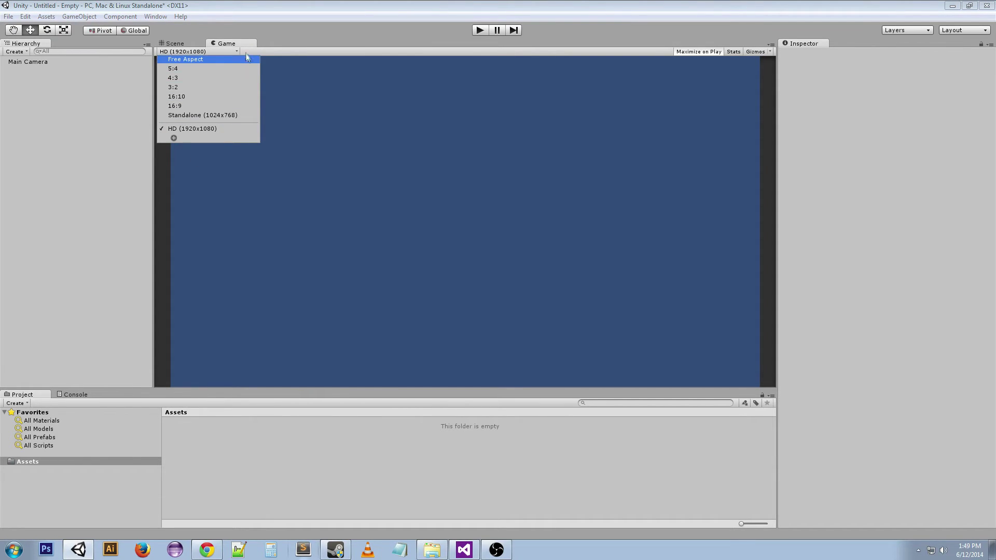
{"action": "left_click", "coordinate": [236, 51]}
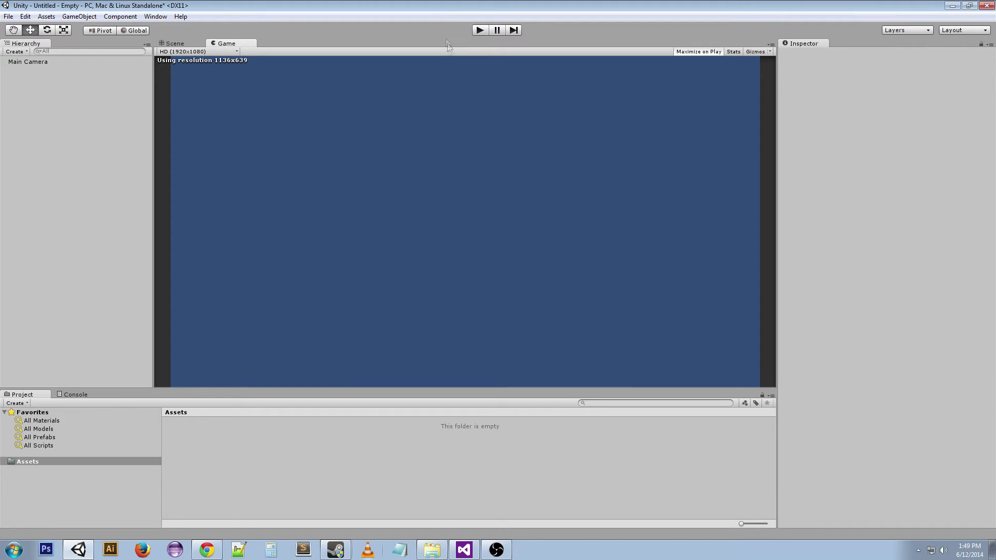
Step: Examine the Game view's Maximize on Play setting, rendering statistics overlay and gizmo options
{"action": "left_click", "coordinate": [707, 52]}
{"action": "left_click", "coordinate": [734, 52]}
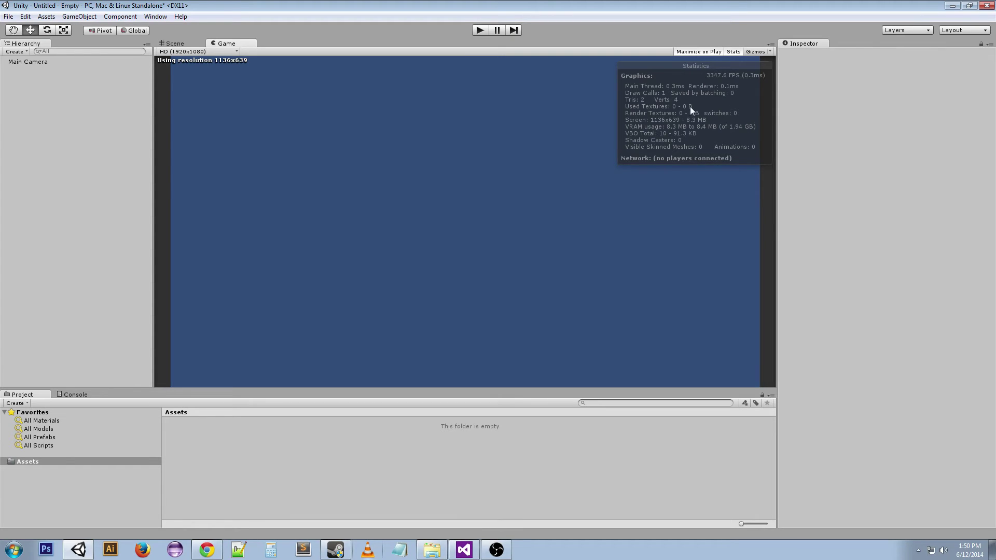
{"action": "left_click", "coordinate": [733, 52]}
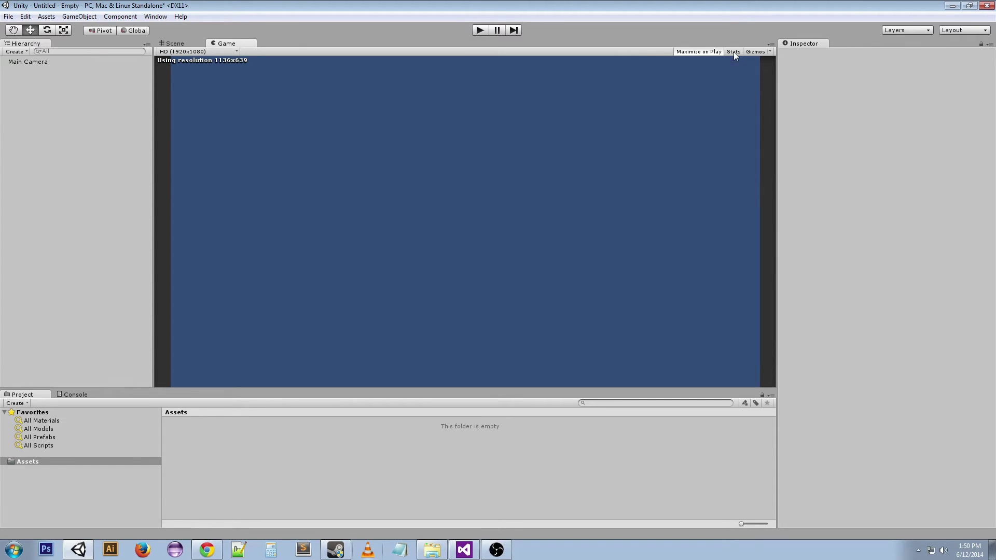
{"action": "left_click", "coordinate": [770, 52]}
{"action": "left_click", "coordinate": [772, 44]}
{"action": "left_click", "coordinate": [757, 36]}
{"action": "left_click", "coordinate": [767, 51]}
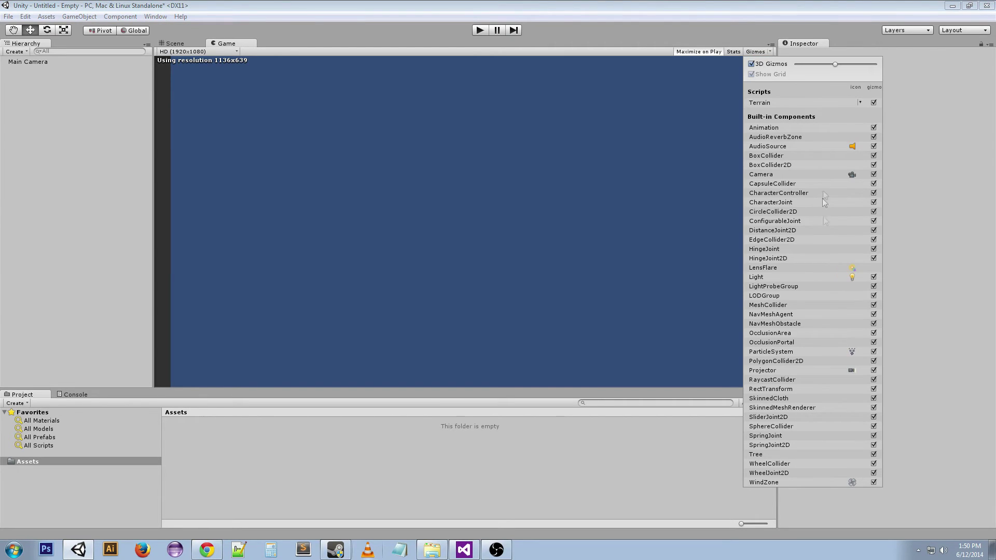
{"action": "left_click", "coordinate": [767, 52]}
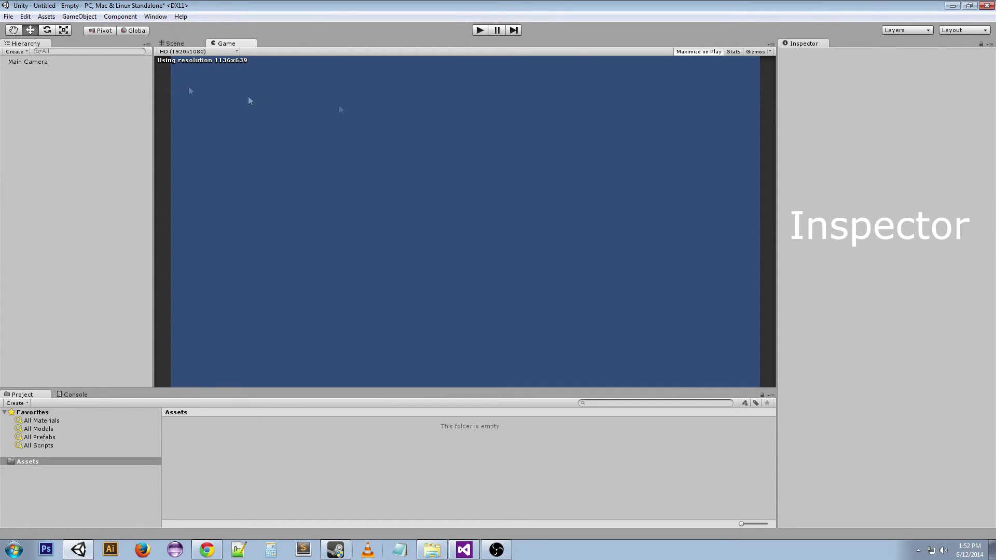
Step: Select the Main Camera and collapse its Transform component in the Inspector
{"action": "left_click", "coordinate": [22, 63]}
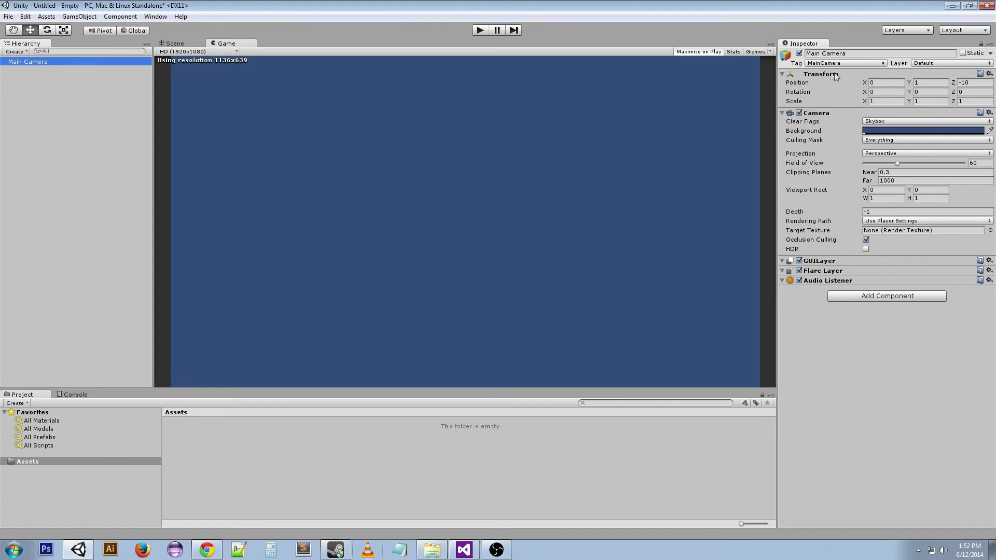
{"action": "left_click", "coordinate": [807, 54]}
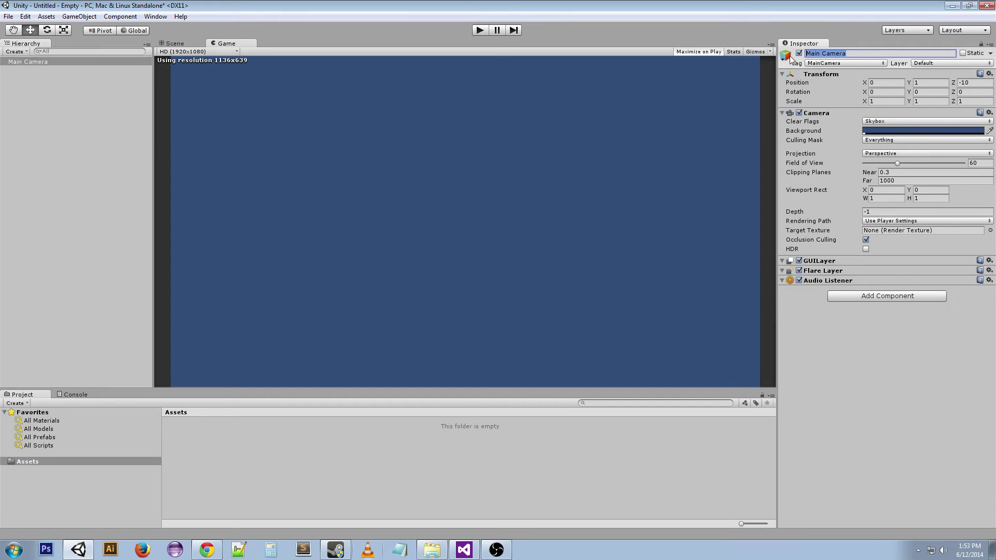
{"action": "left_click", "coordinate": [815, 73]}
{"action": "left_click", "coordinate": [817, 74]}
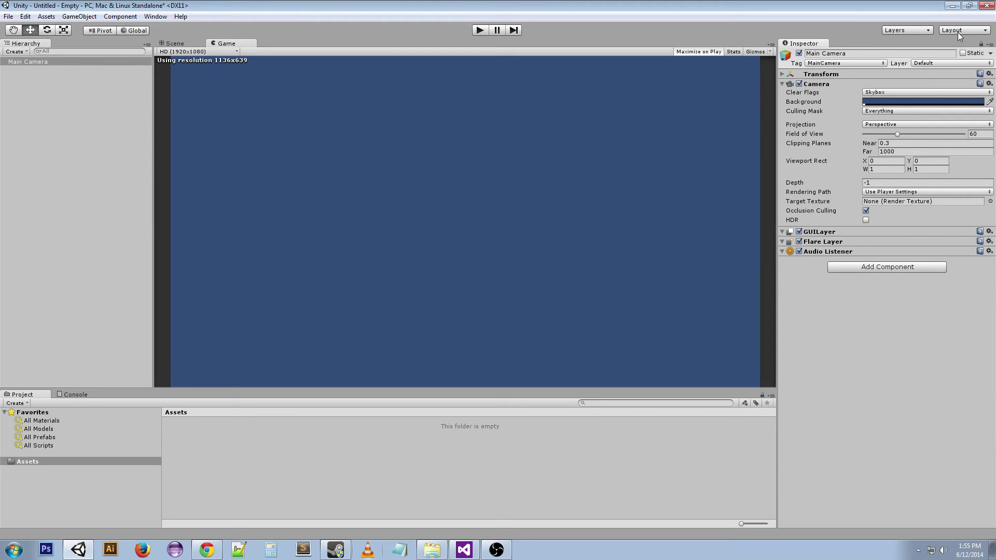
Step: Examine the layer visibility options, including the Water layer
{"action": "left_click", "coordinate": [929, 29]}
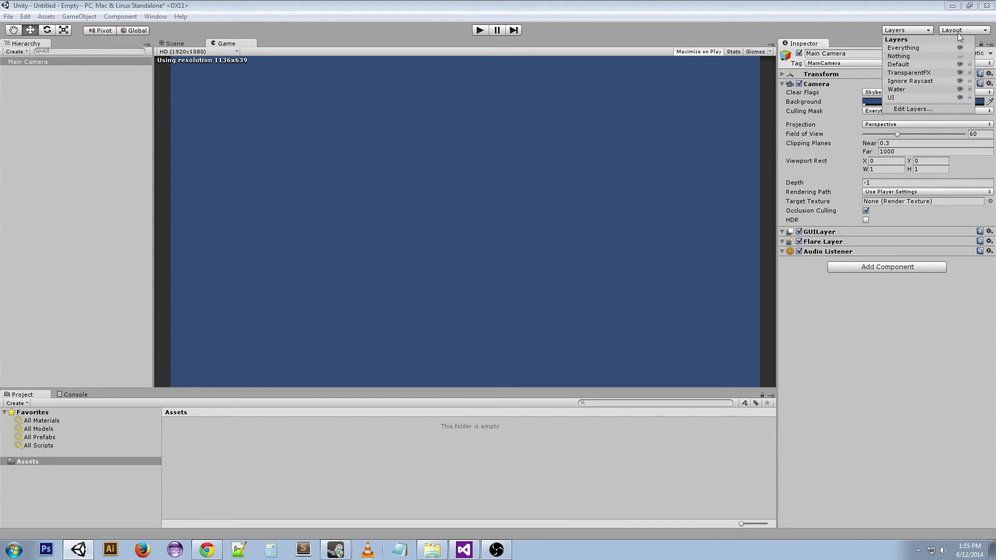
{"action": "left_click", "coordinate": [960, 89]}
{"action": "left_click", "coordinate": [871, 27]}
{"action": "left_click", "coordinate": [897, 31]}
{"action": "left_click", "coordinate": [848, 24]}
Step: Try the 2 by 3 and 4 Split editor layouts
{"action": "left_click", "coordinate": [954, 30]}
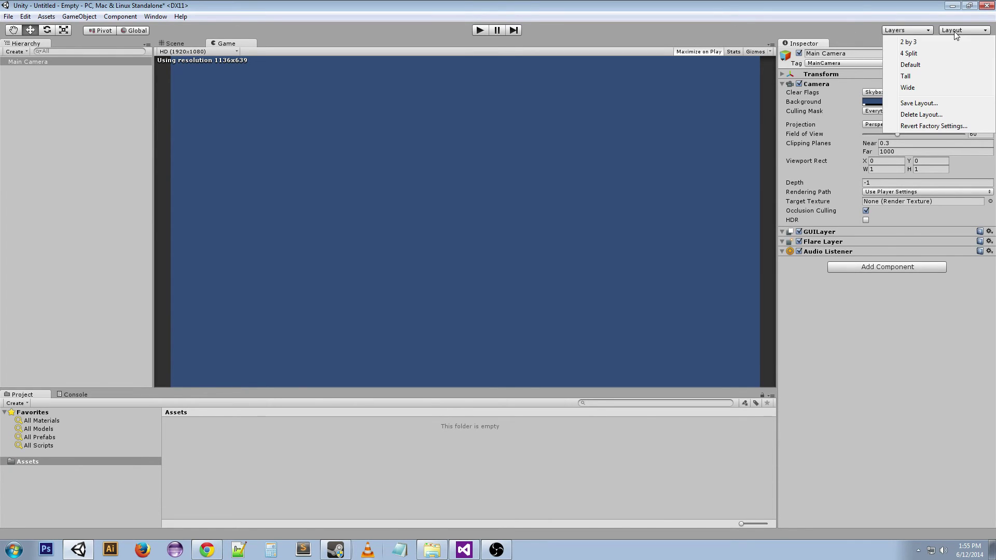
{"action": "left_click", "coordinate": [921, 44]}
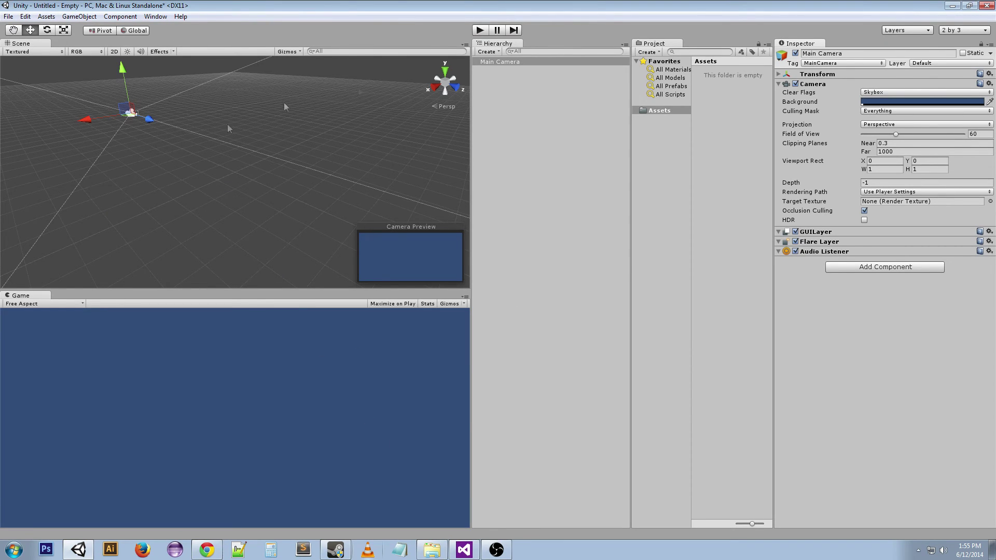
{"action": "left_click", "coordinate": [960, 30]}
{"action": "left_click", "coordinate": [938, 51]}
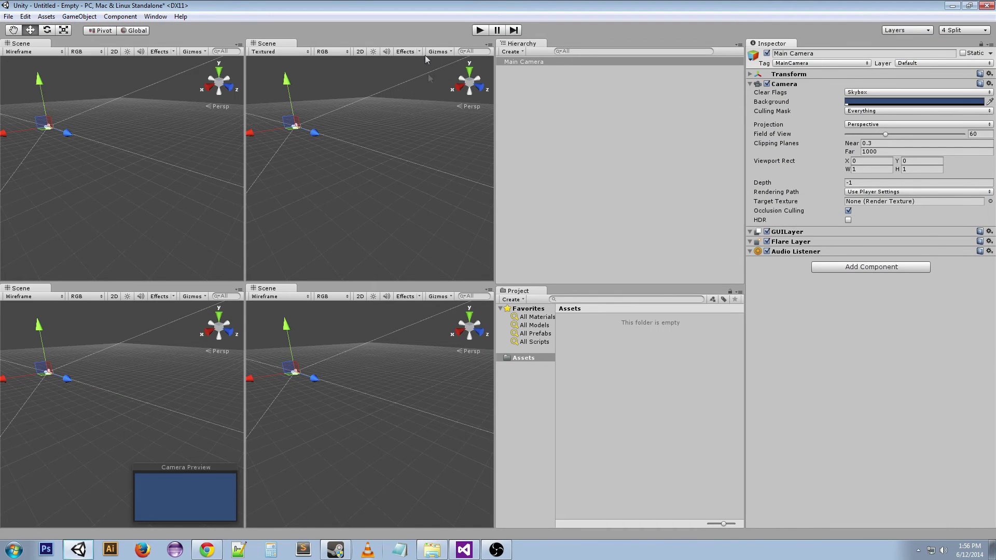
Step: Apply the Default editor layout and enlarge the Scene view by lowering its border with the Project view
{"action": "left_click", "coordinate": [980, 30]}
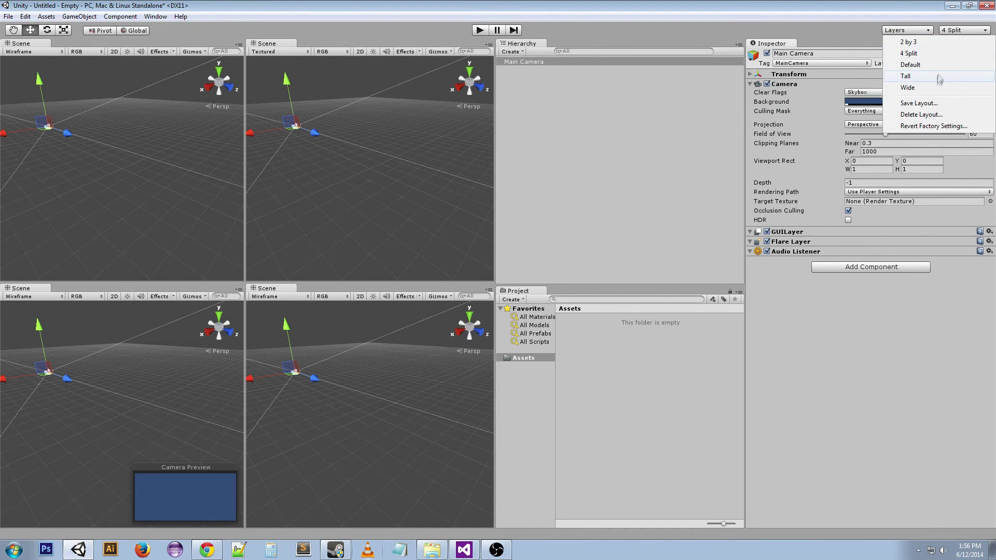
{"action": "left_click", "coordinate": [931, 64]}
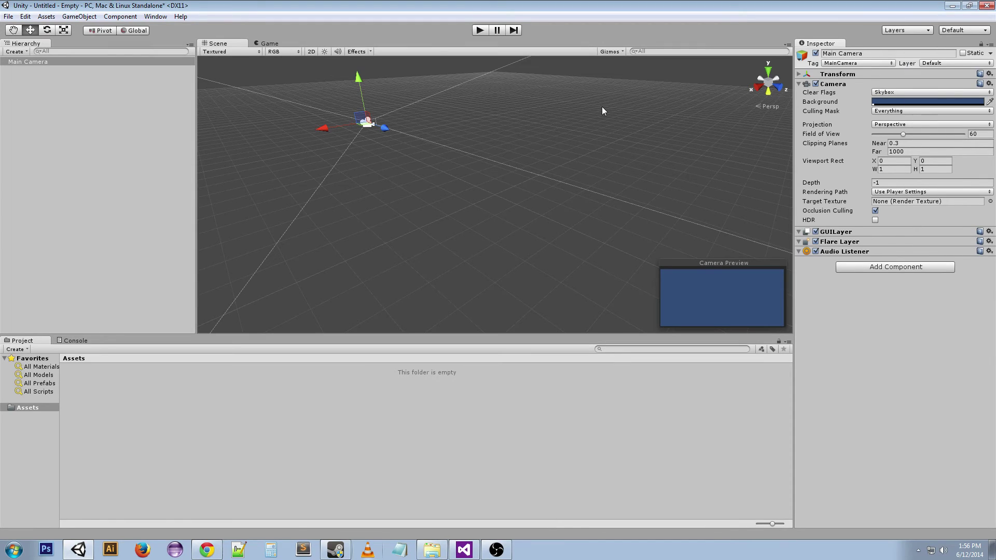
{"action": "left_click", "coordinate": [962, 31]}
{"action": "left_click", "coordinate": [606, 33]}
{"action": "left_click", "coordinate": [964, 30]}
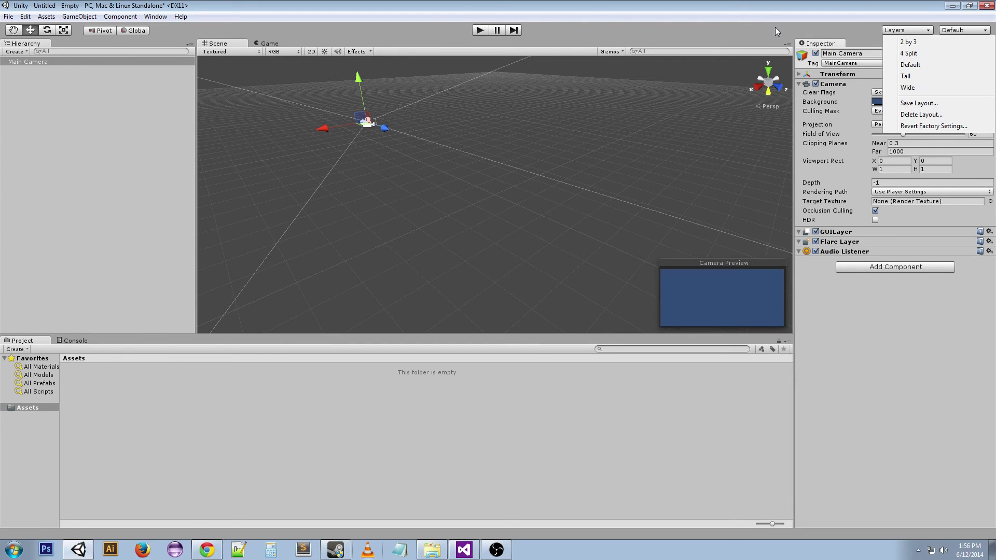
{"action": "left_click", "coordinate": [777, 27]}
{"action": "left_click", "coordinate": [945, 31]}
{"action": "left_click", "coordinate": [760, 28]}
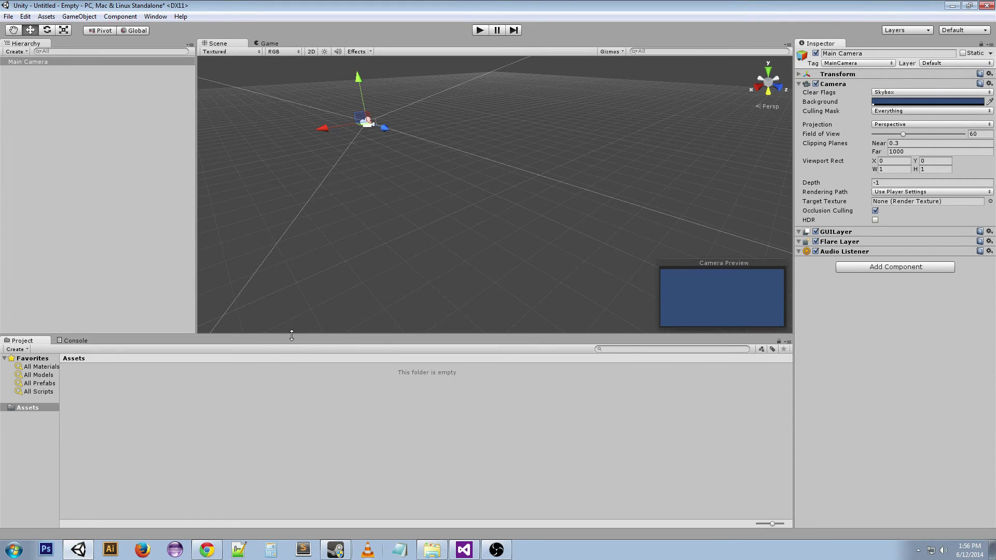
{"action": "left_click_drag", "start_coordinate": [289, 337], "coordinate": [291, 366]}
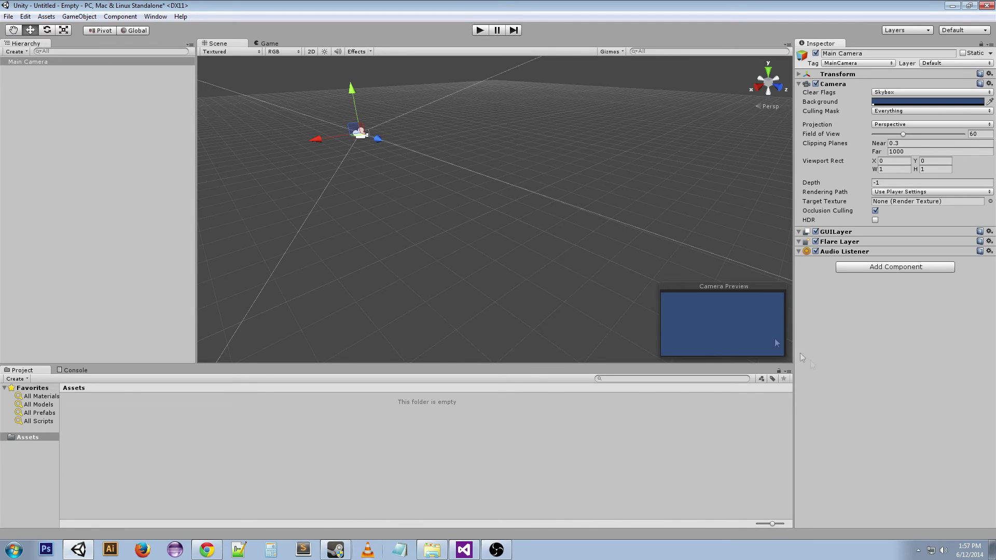
Step: Move the Main Camera along its Z axis and cycle through the rotate, move, scale and hand tools
{"action": "left_click_drag", "start_coordinate": [378, 137], "coordinate": [389, 158]}
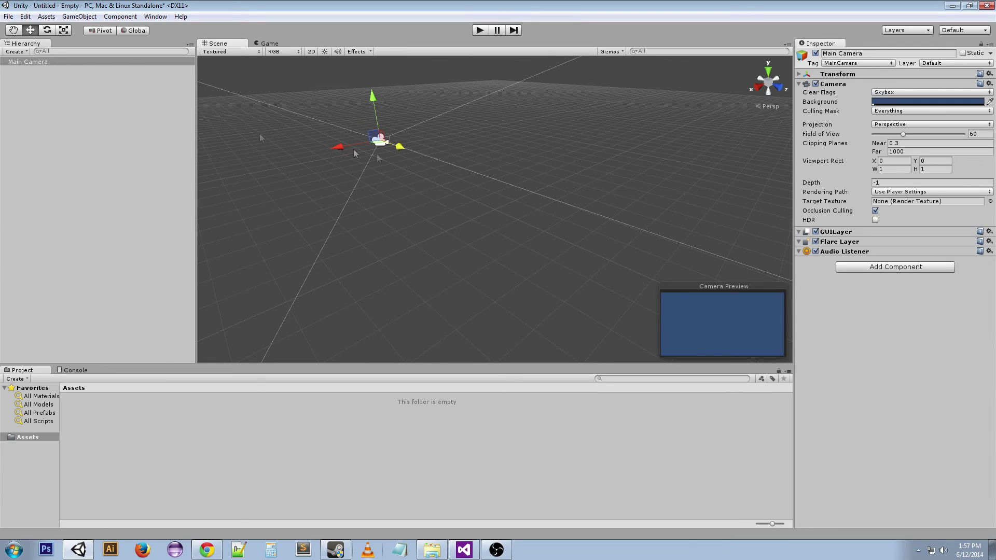
{"action": "left_click", "coordinate": [46, 31]}
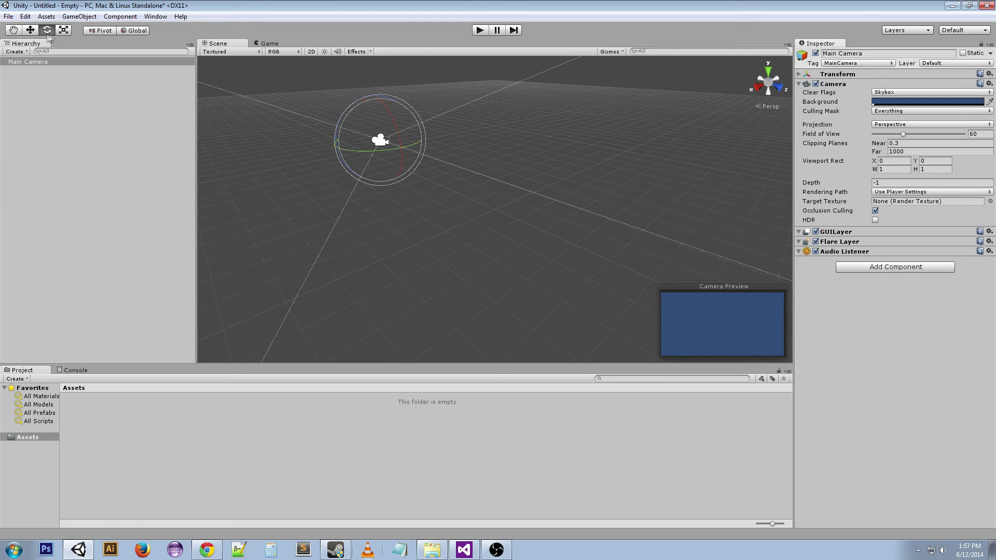
{"action": "key", "text": "w"}
{"action": "key", "text": "e"}
{"action": "key", "text": "r"}
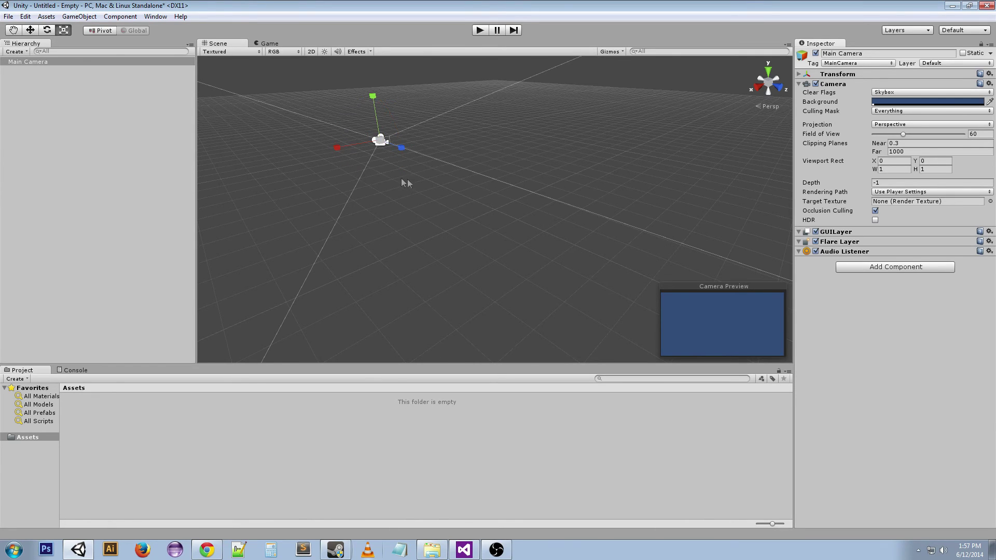
{"action": "key", "text": "q"}
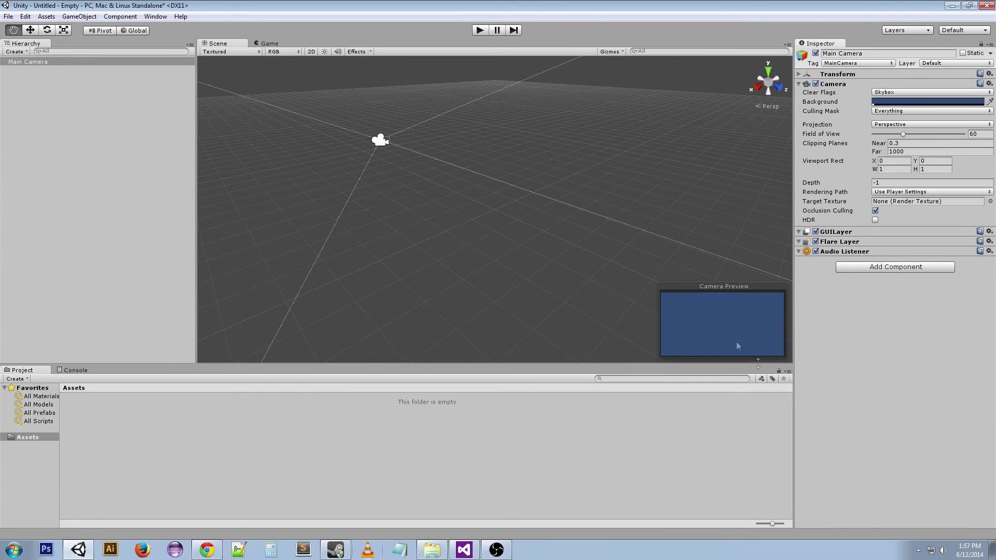
Step: Examine the scene from the axis-aligned directions of the scene gizmo, including Right, Front and Top
{"action": "left_click", "coordinate": [759, 87]}
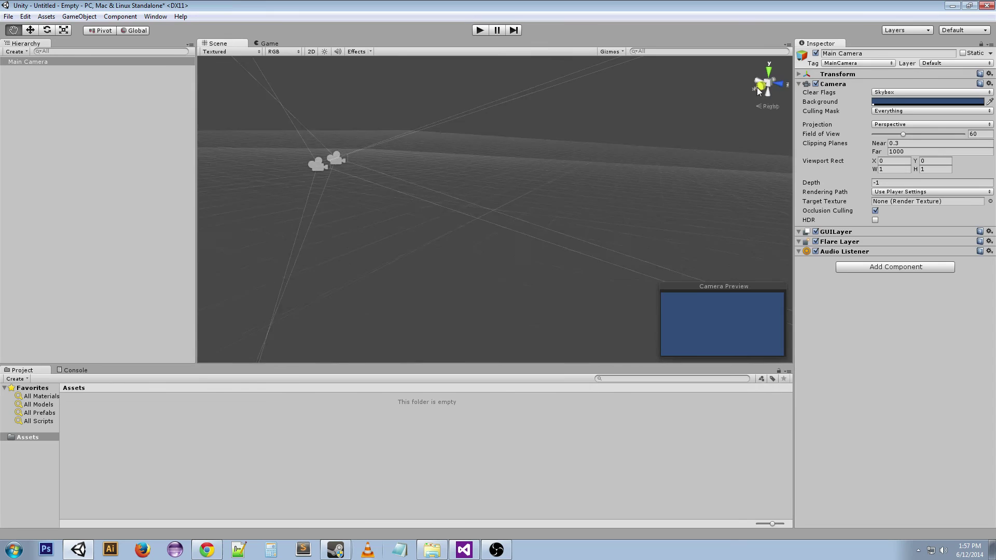
{"action": "left_click", "coordinate": [780, 83]}
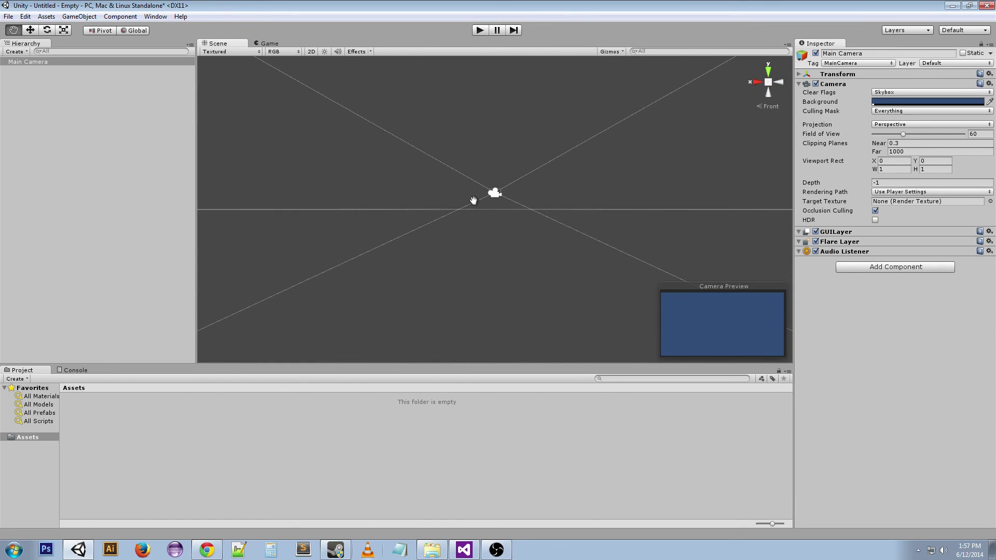
{"action": "left_click", "coordinate": [757, 83]}
{"action": "left_click", "coordinate": [778, 83]}
{"action": "left_click", "coordinate": [768, 71]}
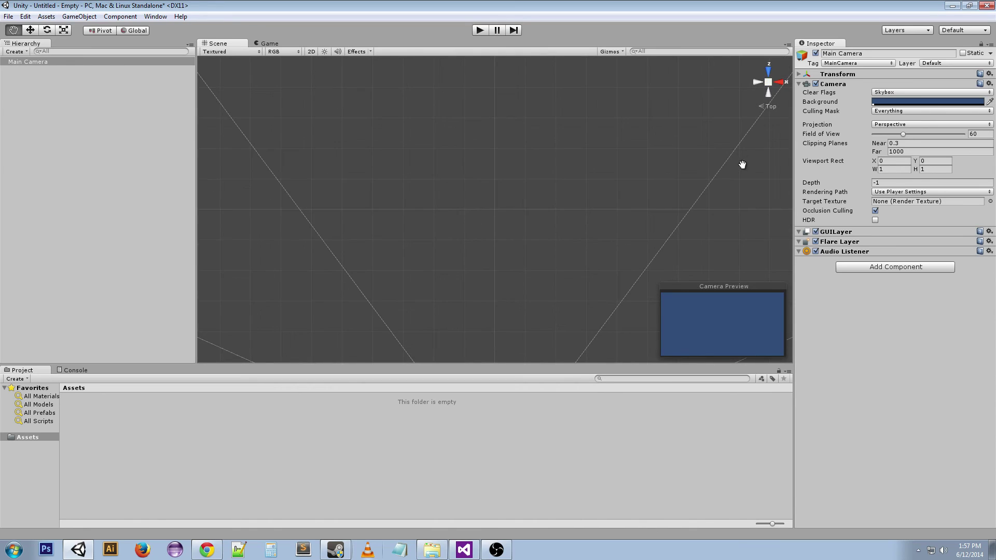
{"action": "left_click", "coordinate": [768, 84]}
{"action": "left_click", "coordinate": [768, 92]}
{"action": "left_click", "coordinate": [755, 82]}
{"action": "left_click", "coordinate": [778, 84]}
Step: Examine the scene around the Main Camera by orbiting, panning and zooming the Scene view
{"action": "left_click_drag", "start_coordinate": [349, 193], "coordinate": [94, 481], "text": "alt"}
{"action": "left_click_drag", "start_coordinate": [456, 274], "coordinate": [406, 272], "text": "alt"}
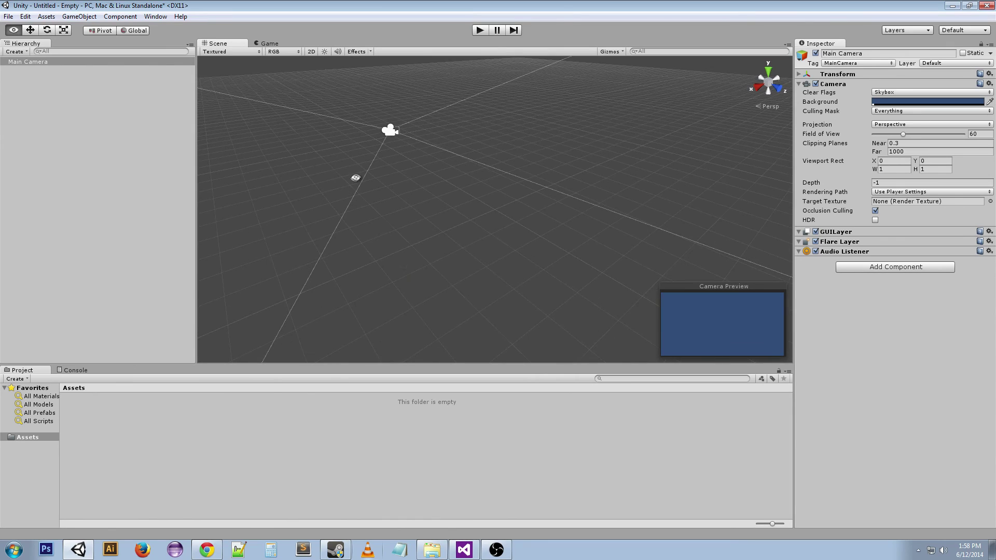
{"action": "left_click_drag", "start_coordinate": [337, 191], "coordinate": [439, 219]}
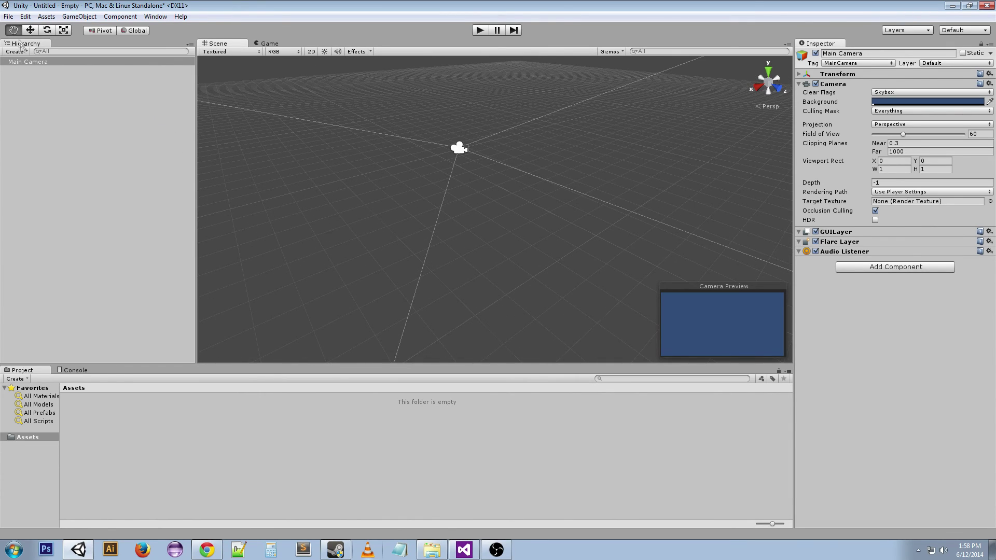
{"action": "key", "text": "alt"}
{"action": "left_click_drag", "start_coordinate": [427, 177], "coordinate": [442, 238], "text": "alt"}
{"action": "right_click_drag", "start_coordinate": [442, 238], "coordinate": [449, 178], "text": "alt"}
{"action": "left_click_drag", "start_coordinate": [488, 175], "coordinate": [456, 215]}
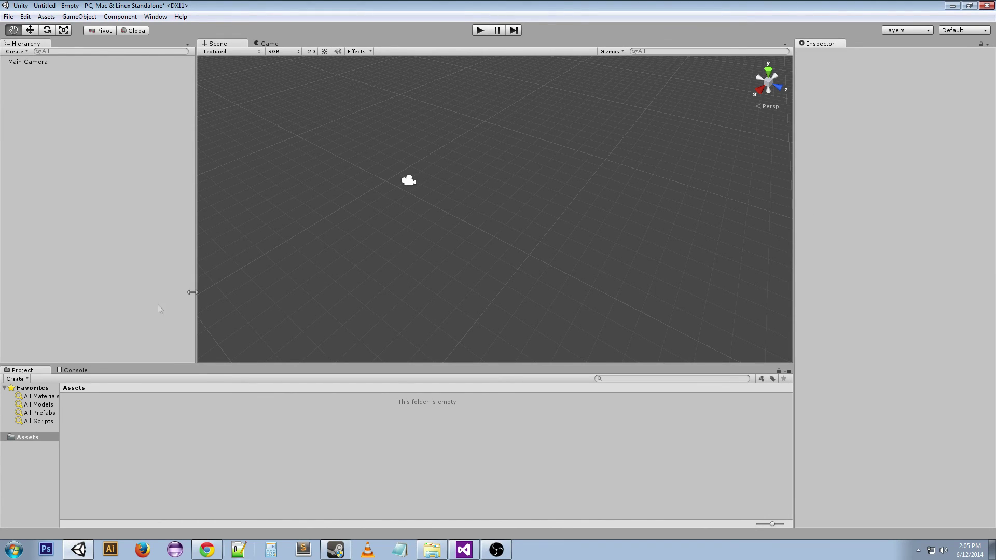
Step: Show the Console view in place of the Project view
{"action": "left_click", "coordinate": [76, 370]}
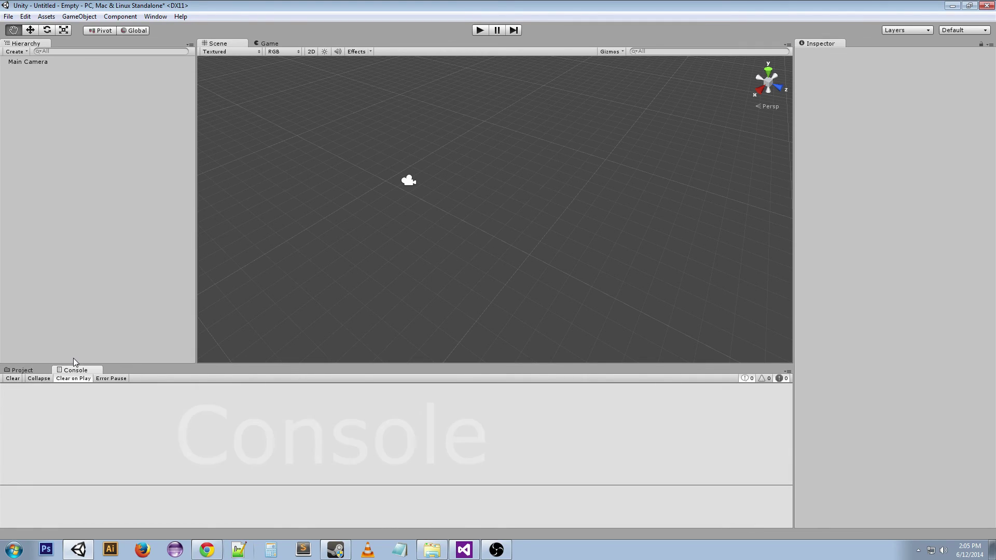